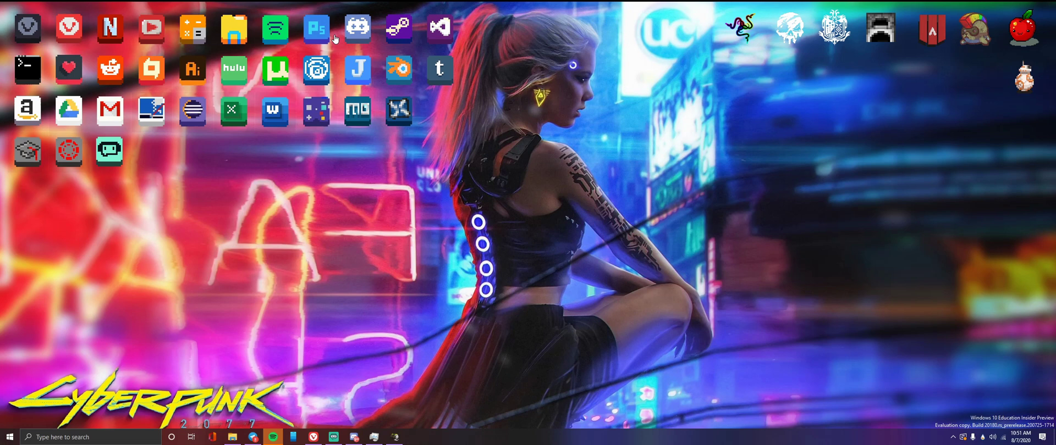
Rewind the YouTube tutorial video a few seconds, then minimize the browser
click(312, 438)
scroll(365, 295, up, 1)
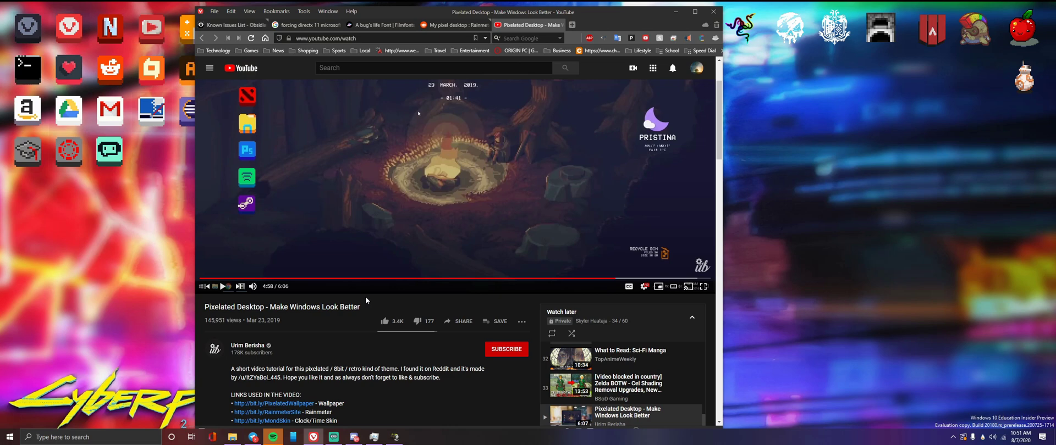
scroll(396, 305, up, 2)
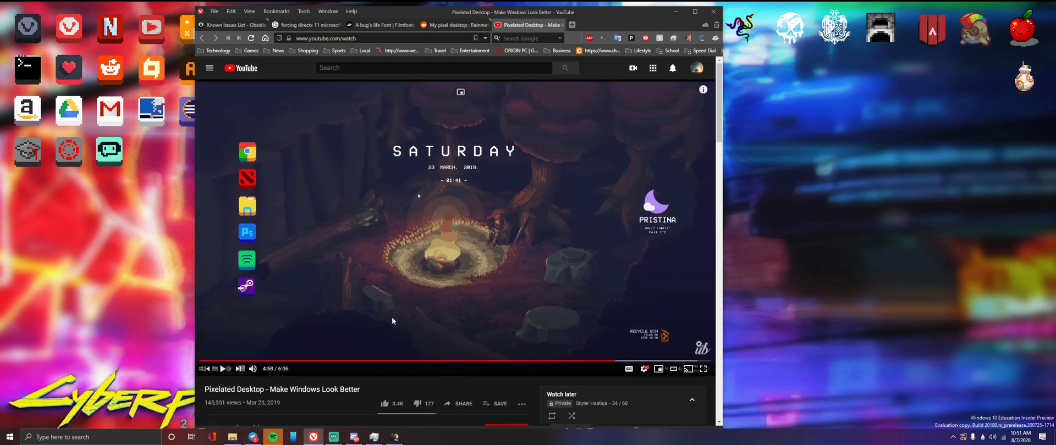
click(606, 361)
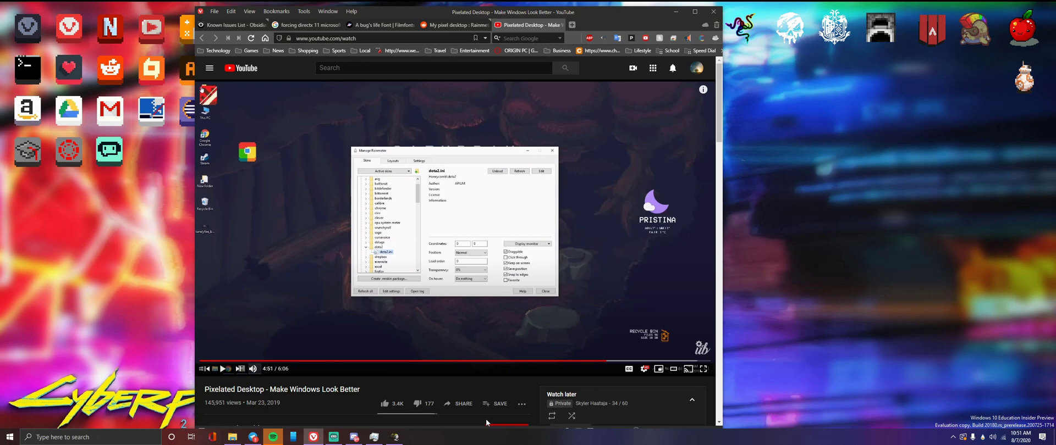
click(675, 11)
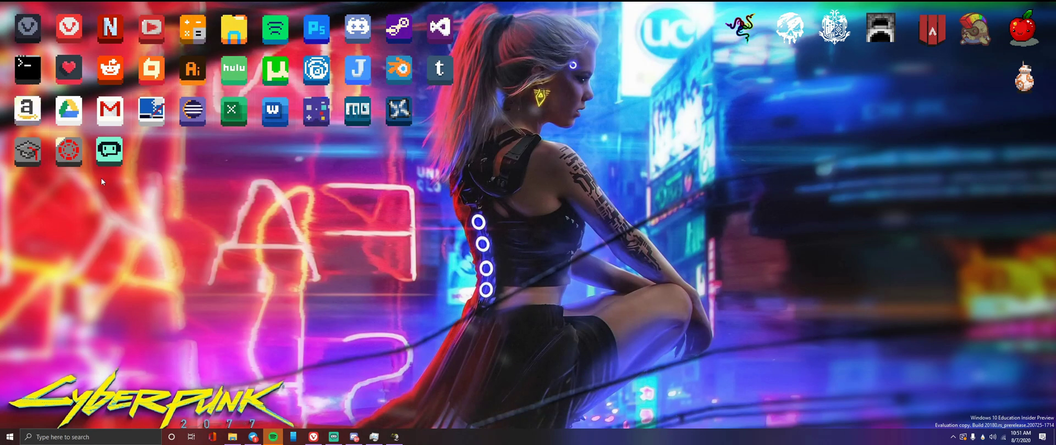
Launch paint.net from a Start menu search and restore it to a smaller window
key(super)
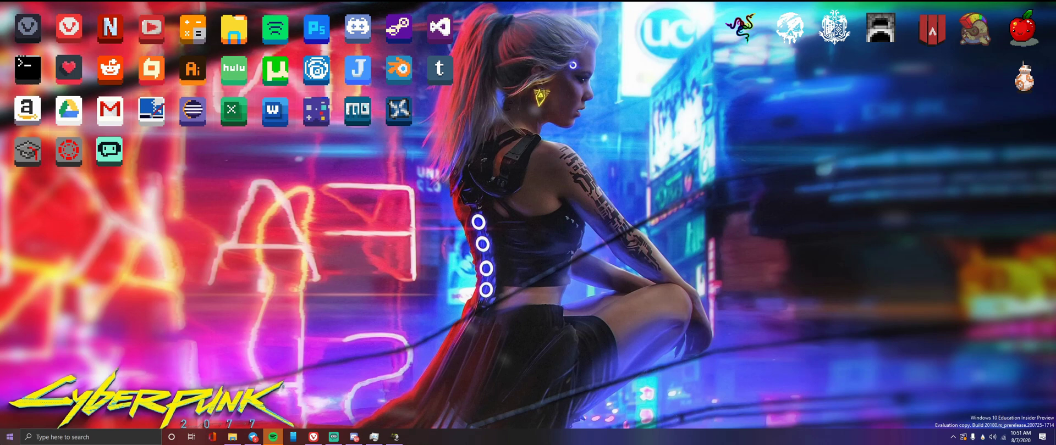
text(paint)
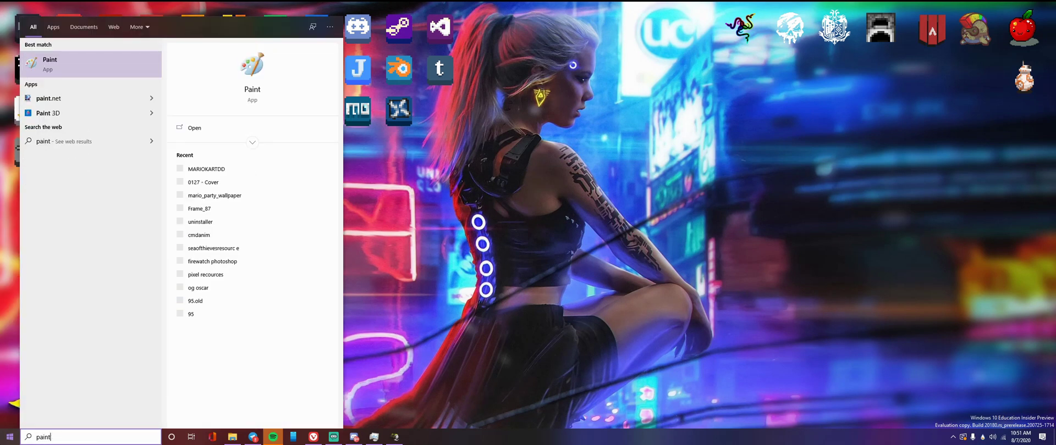
text(.net)
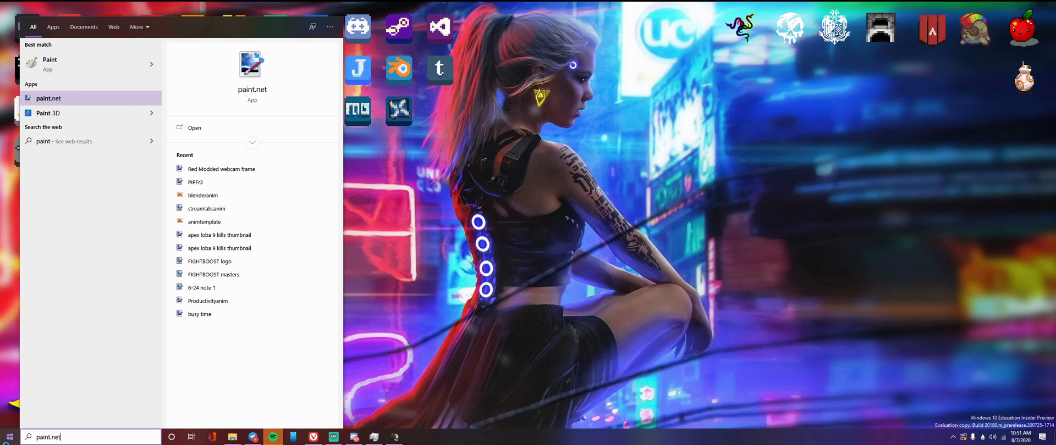
key(Return)
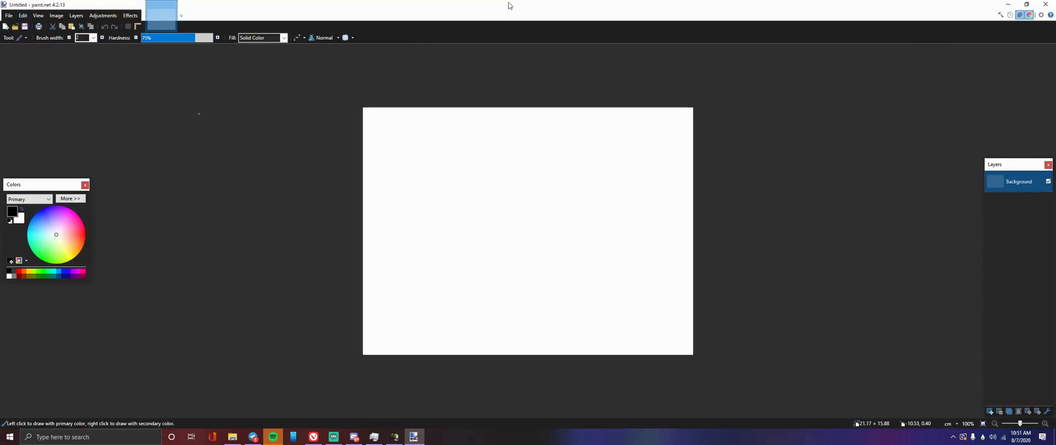
drag(508, 6, 702, 91)
click(512, 101)
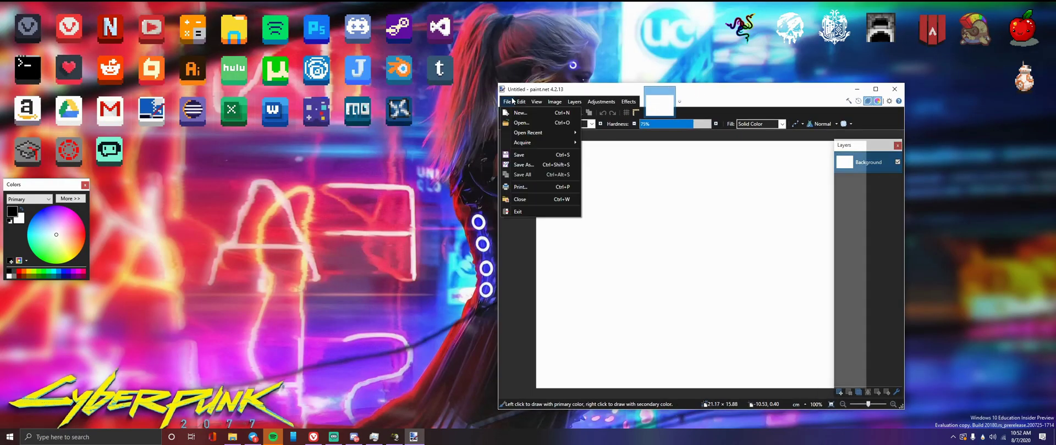
mouse_move(538, 141)
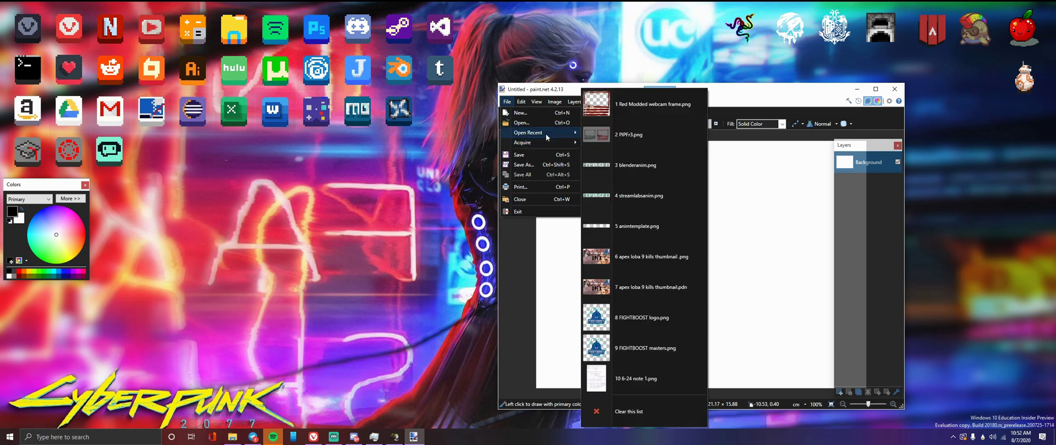
click(522, 123)
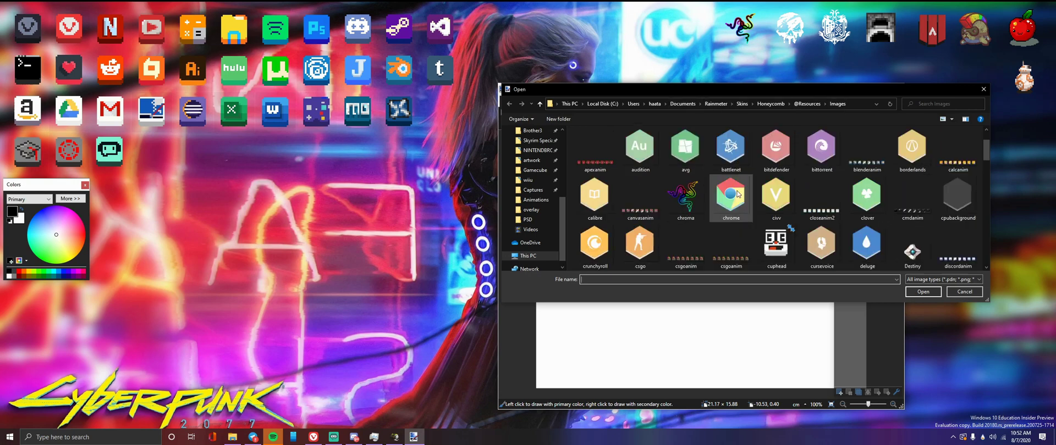
click(769, 104)
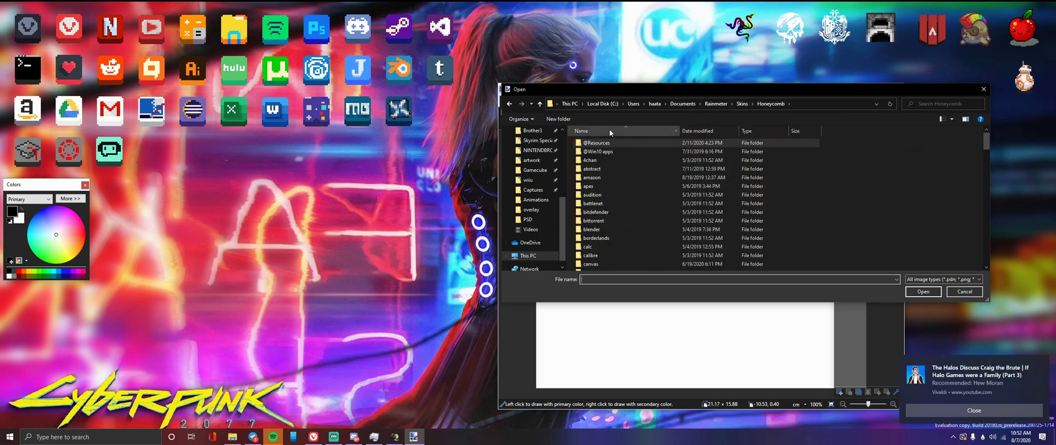
double_click(655, 147)
double_click(595, 151)
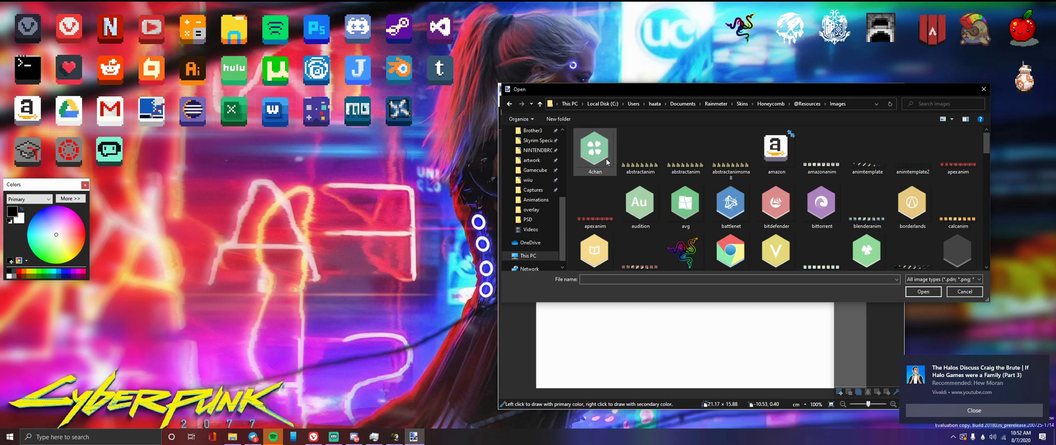
Go back to the Honeycomb folder and open its amazon folder
click(770, 104)
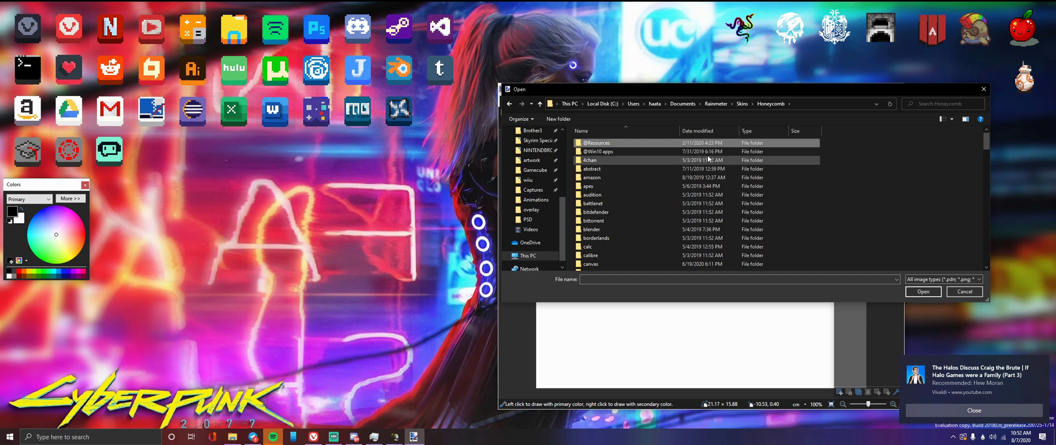
drag(835, 160, 718, 342)
scroll(682, 210, up, 15)
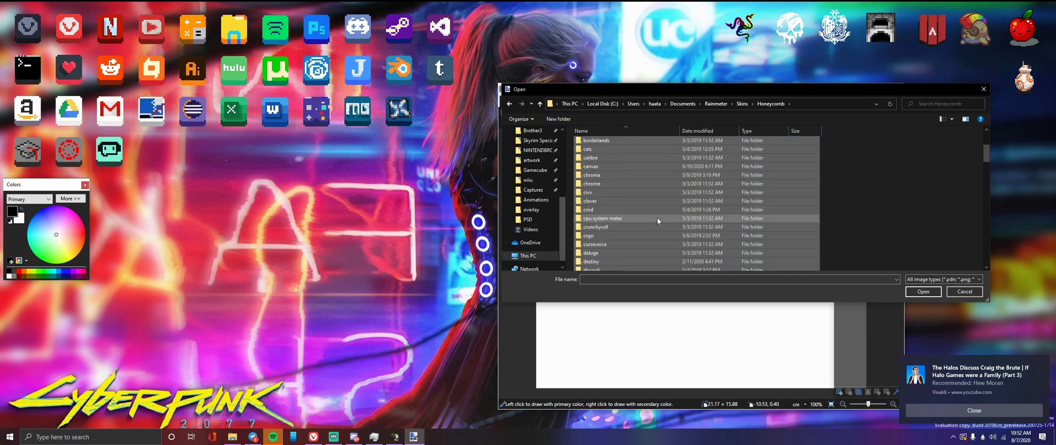
scroll(657, 217, up, 8)
click(617, 161)
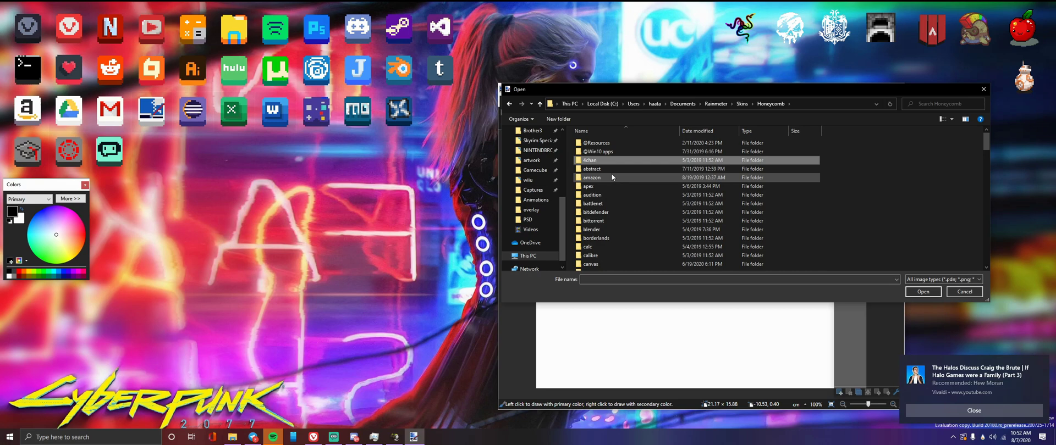
double_click(614, 178)
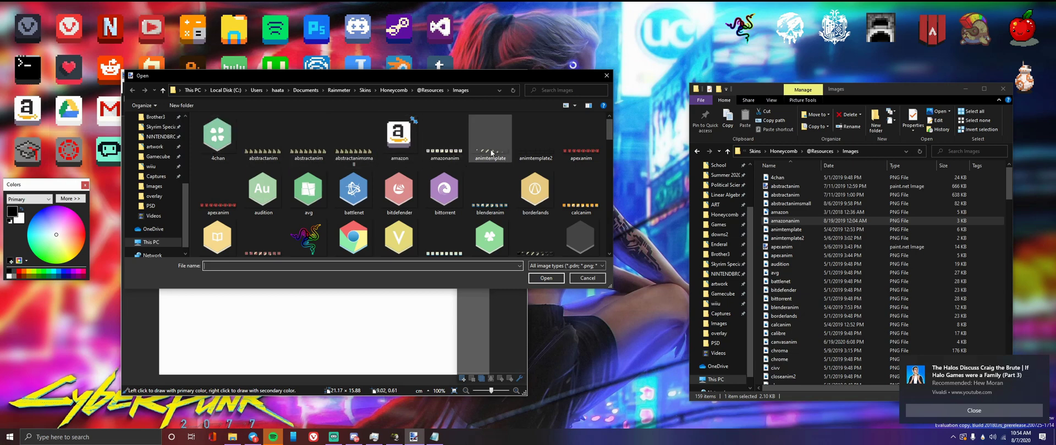
Open amazonanim.png, maximize paint.net, and resize the image to 25%
double_click(439, 148)
mouse_move(397, 75)
mouse_down()
mouse_move(664, 172)
mouse_move(663, 3)
mouse_up()
click(75, 16)
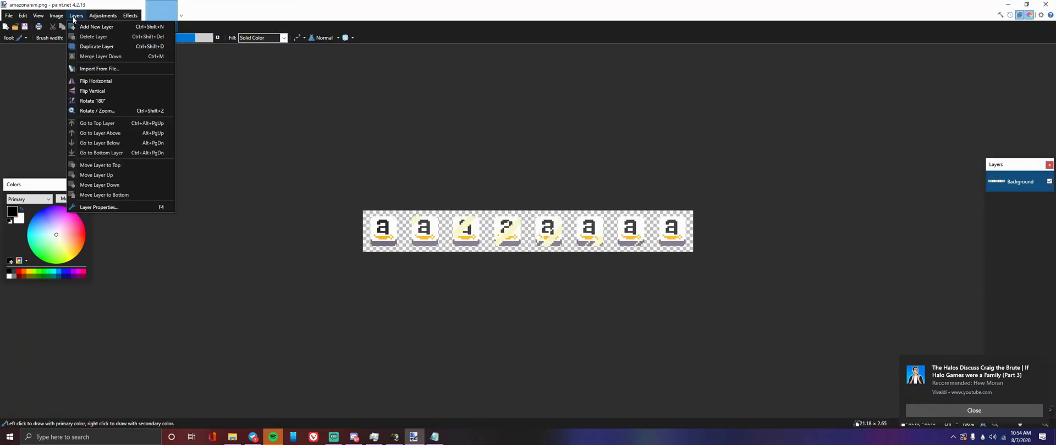
mouse_move(56, 15)
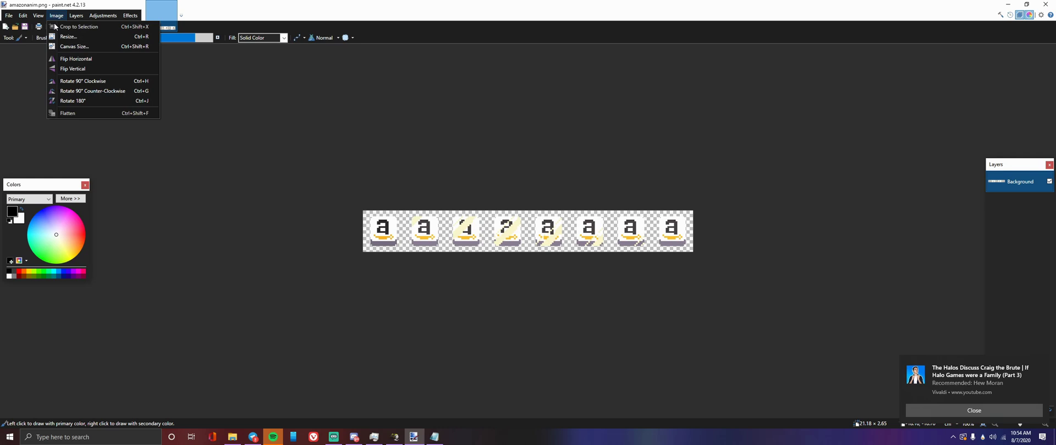
click(61, 36)
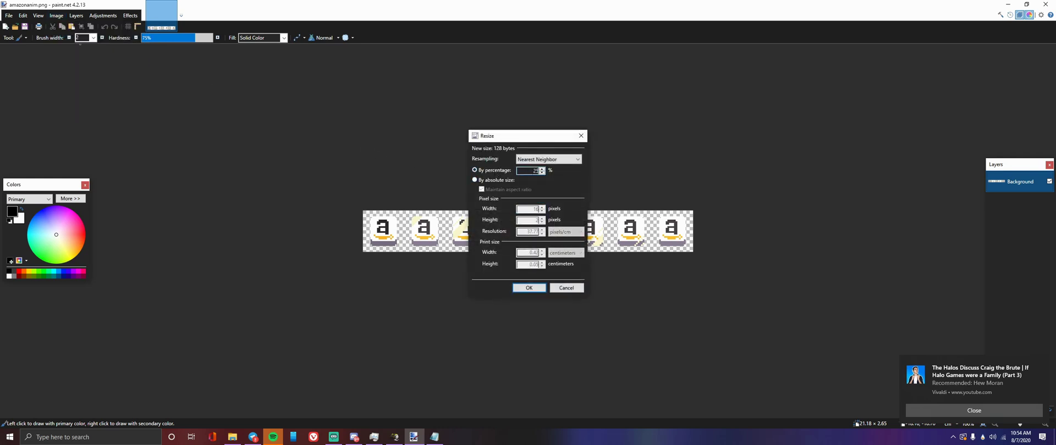
key(Return)
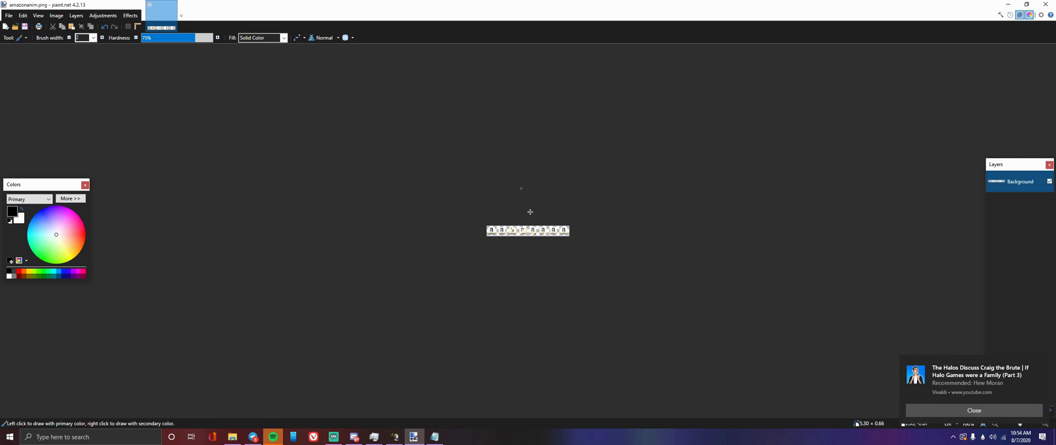
Zoom in and scribble black Pencil pixels on the first tile, then undo them
ctrl+scroll(530, 212, up, 8)
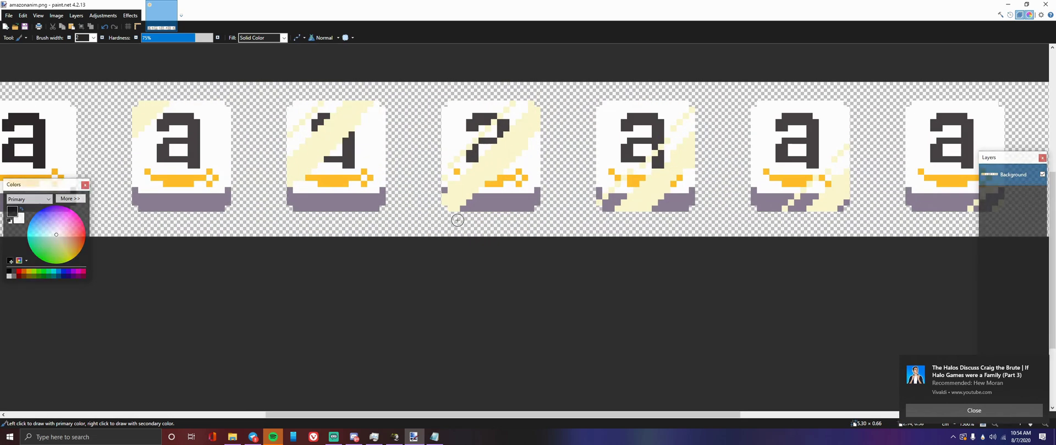
key(p)
drag(414, 258, 861, 351)
mouse_move(518, 227)
mouse_down()
mouse_move(505, 230)
mouse_move(506, 213)
mouse_up()
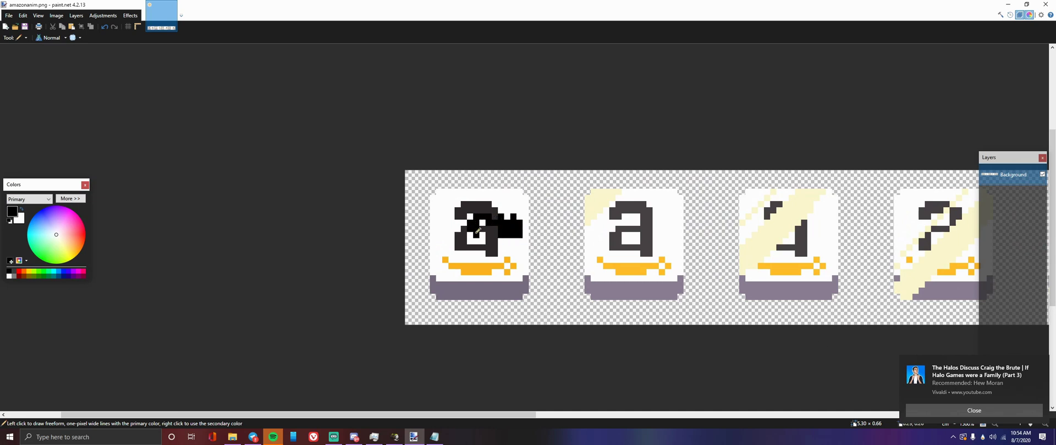
mouse_move(491, 248)
mouse_down()
mouse_move(454, 239)
mouse_move(463, 227)
mouse_move(488, 228)
mouse_move(521, 264)
mouse_move(523, 245)
mouse_move(499, 242)
mouse_move(457, 265)
mouse_move(447, 243)
mouse_up()
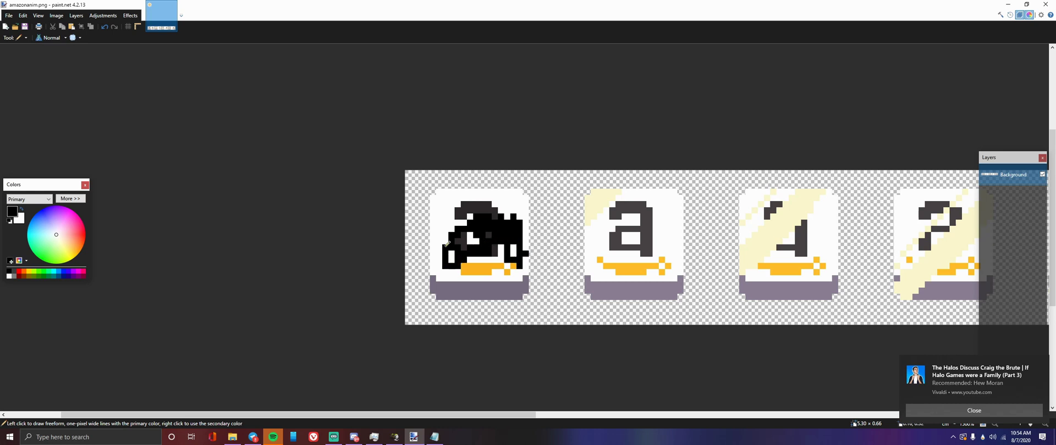
key(ctrl+z)
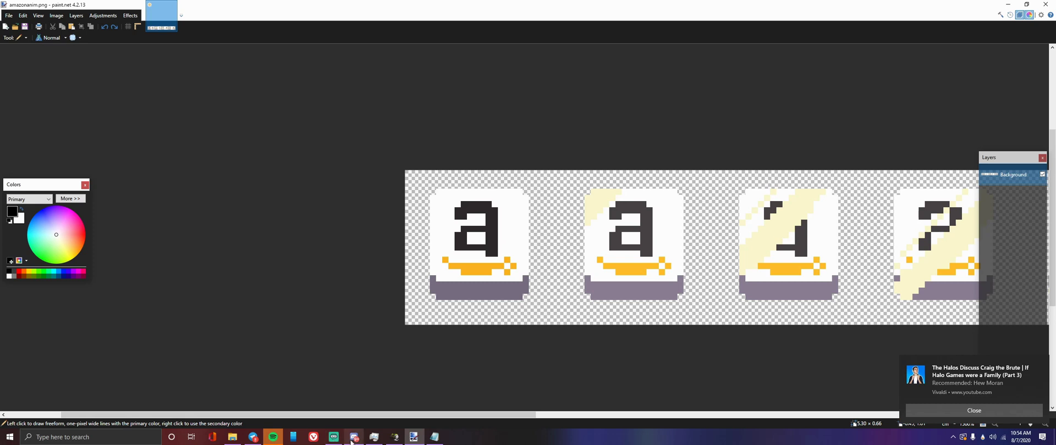
Rectangle-select the first tile's face and fill the square black
key(s)
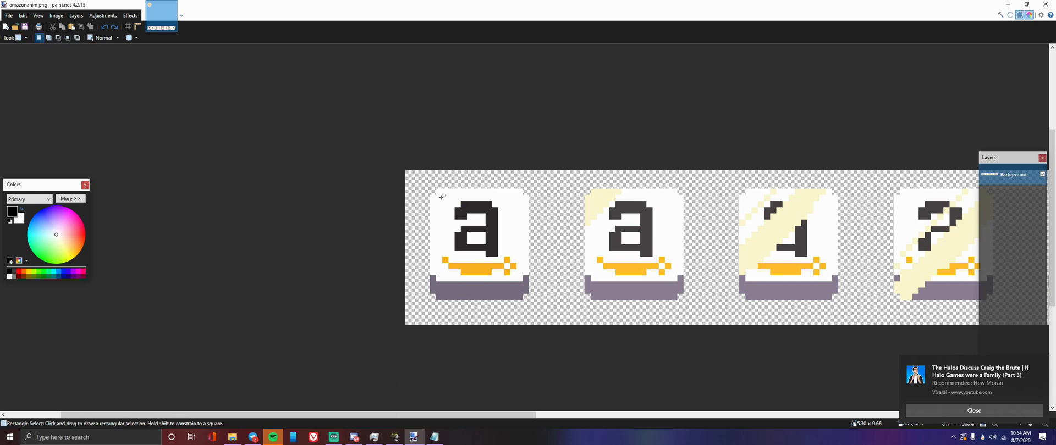
drag(436, 195, 519, 273)
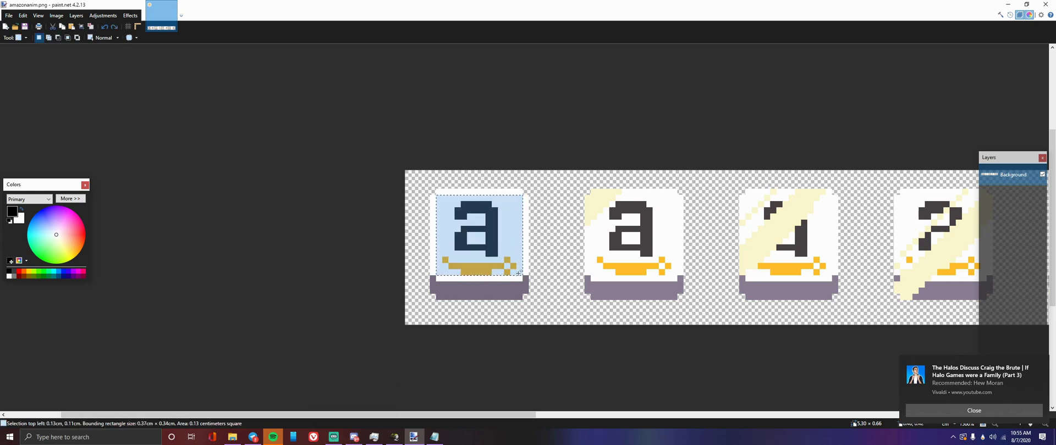
key(BackSpace)
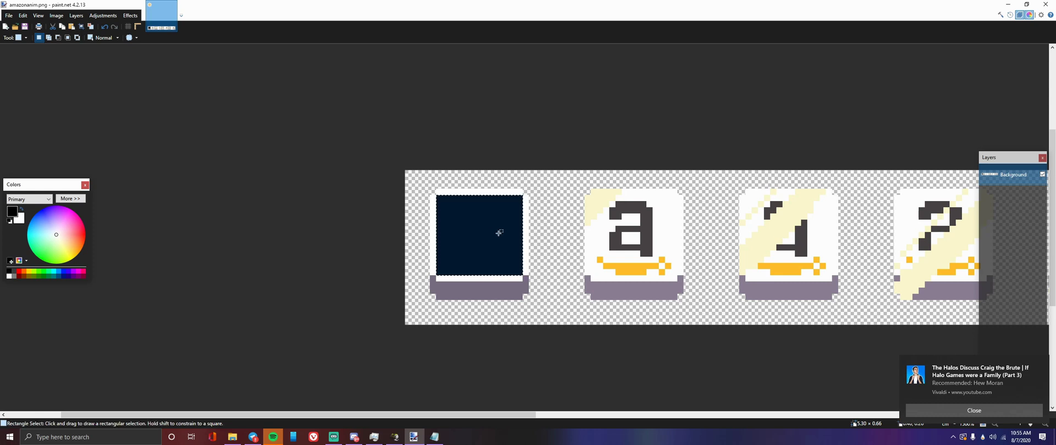
key(s)
key(s)
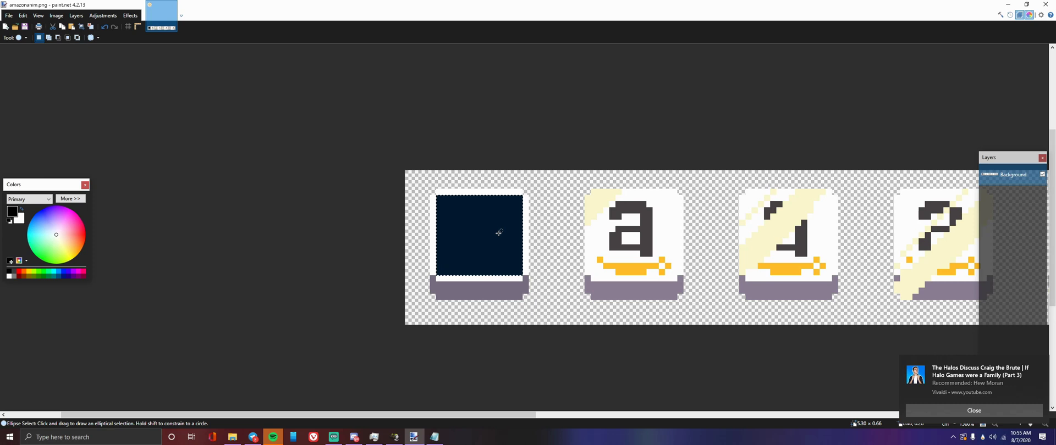
key(f)
click(499, 233)
Sample white from the tile border, bucket-fill the black square white, and deselect
key(k)
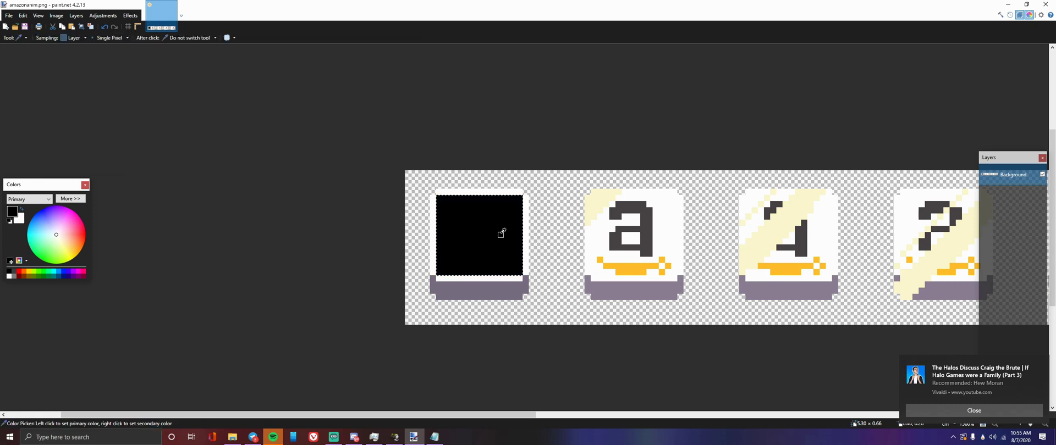
click(525, 224)
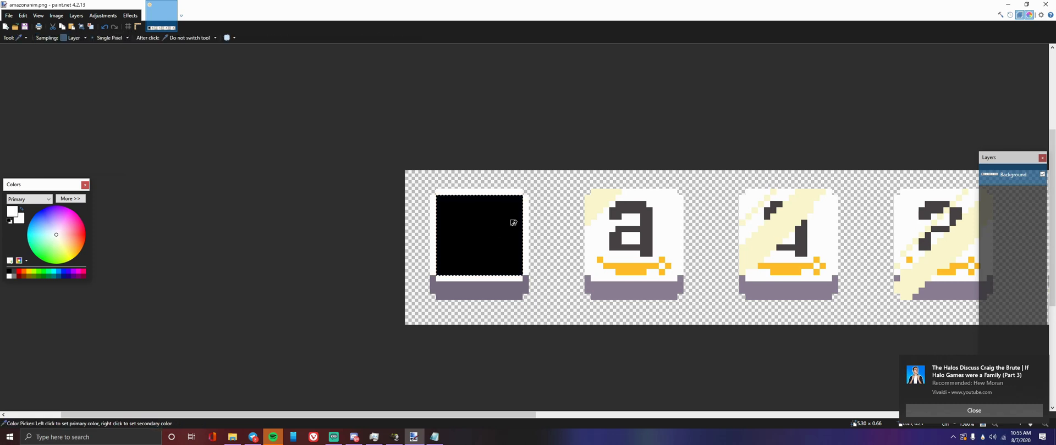
key(f)
click(500, 222)
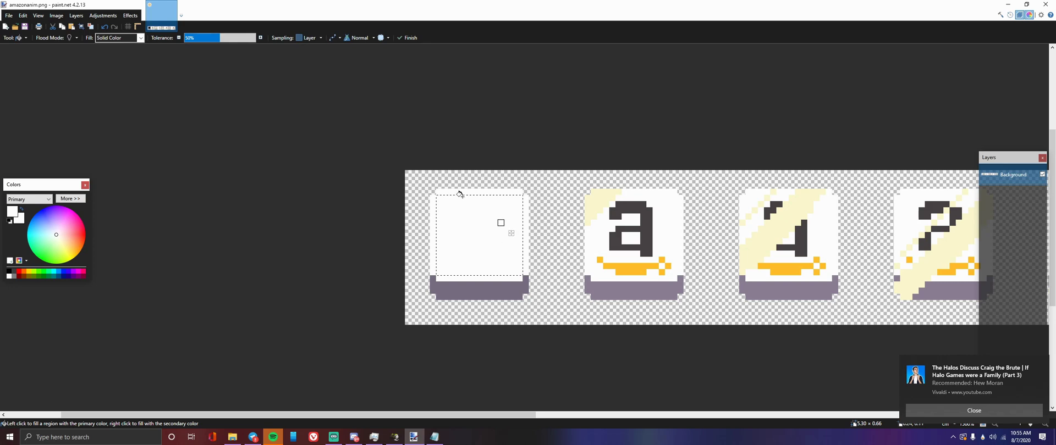
key(ctrl+d)
scroll(550, 261, down, 3)
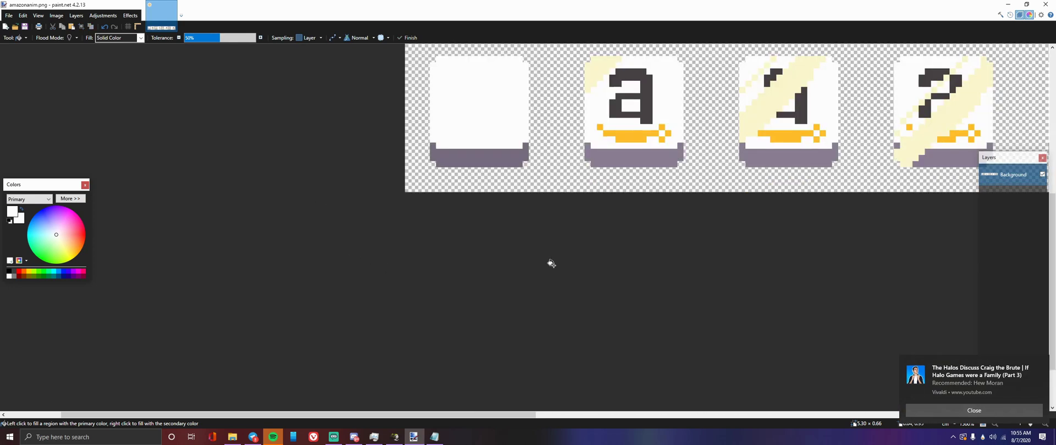
scroll(551, 264, up, 3)
Switch between the Images folder window and paint.net with Alt+Tab
key(alt+Tab)
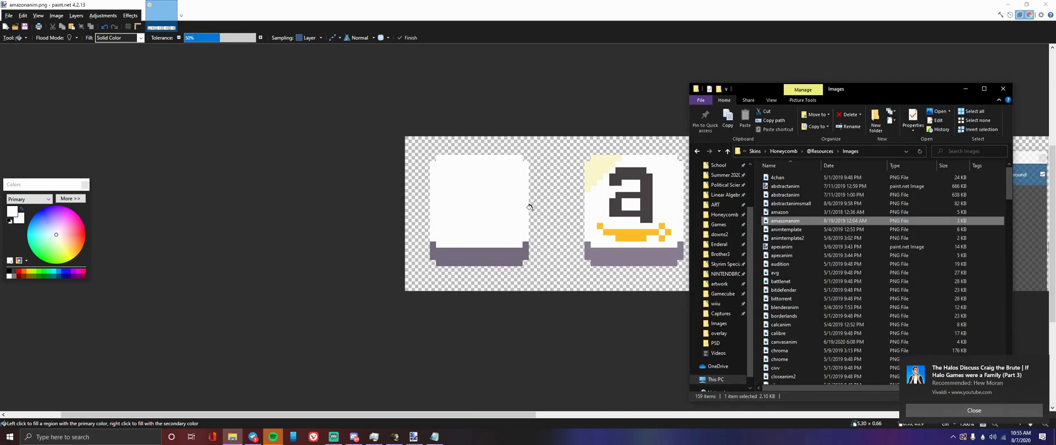
key(alt+Tab)
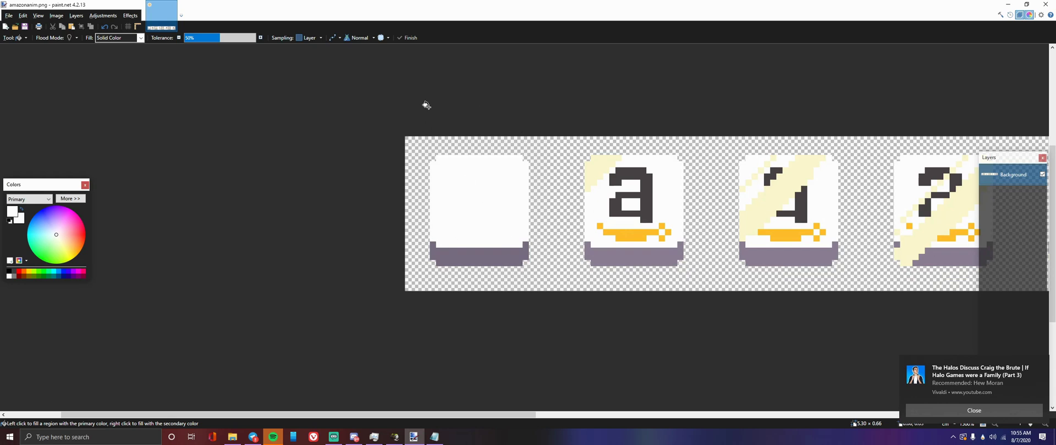
key(alt+Tab)
key(alt+Tab)
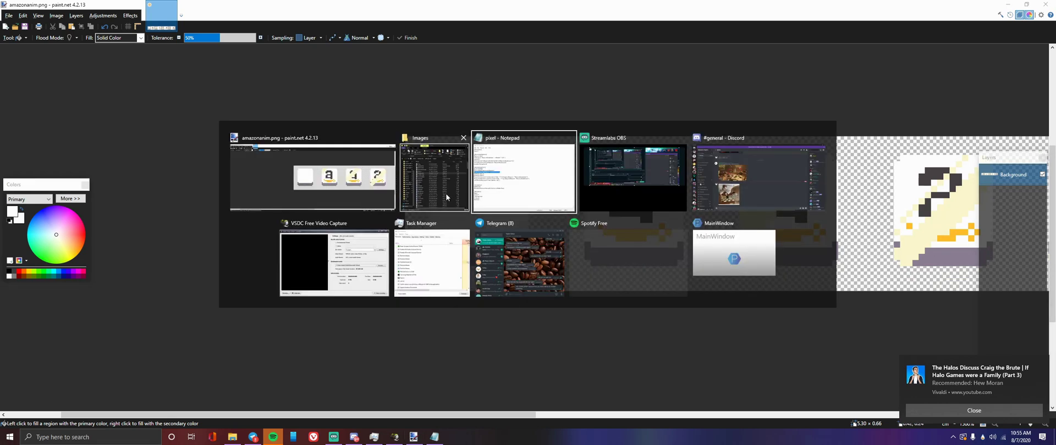
In the browser, search Google for telegram and show the image results
key(Escape)
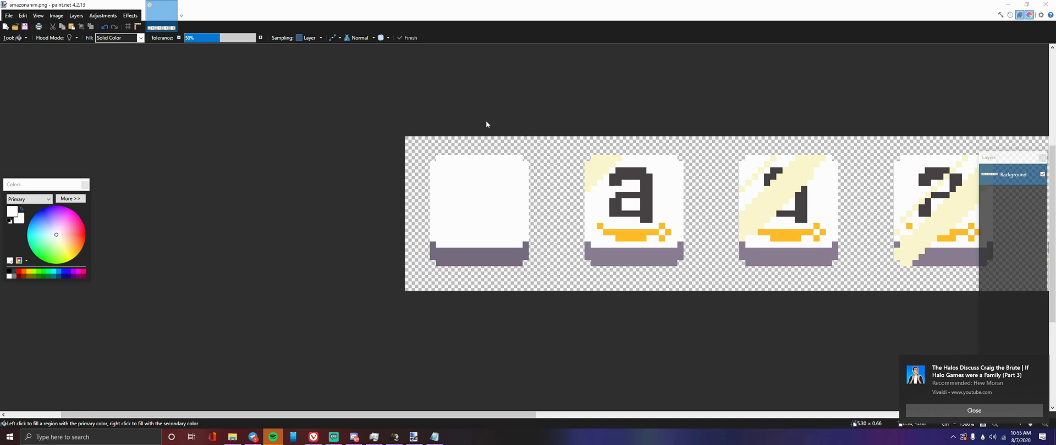
key(alt+Tab)
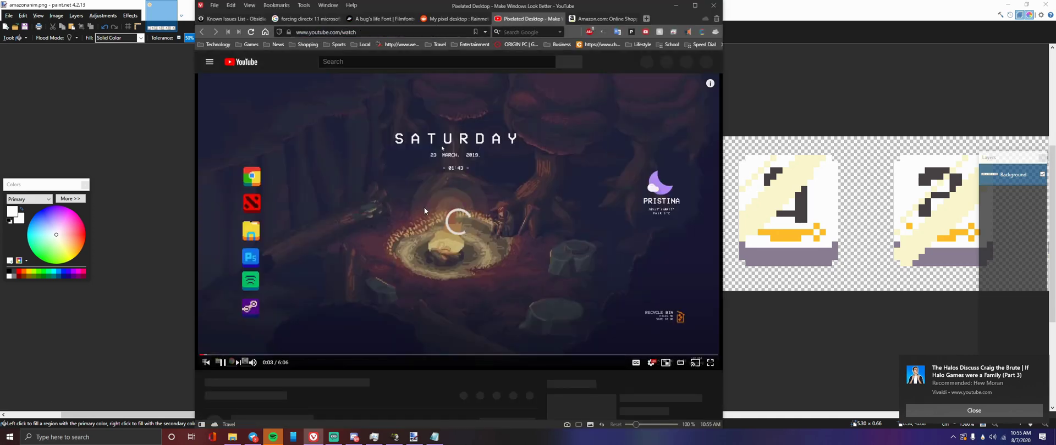
key(ctrl+Tab)
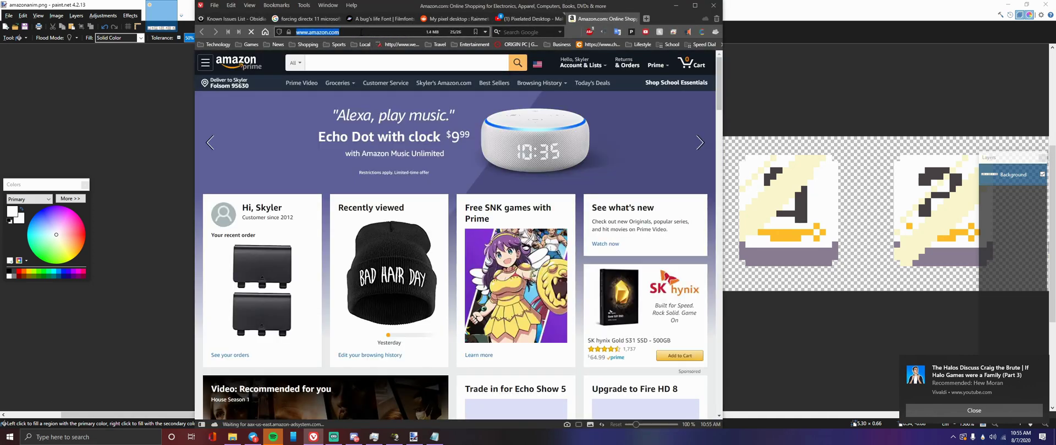
text(telegram)
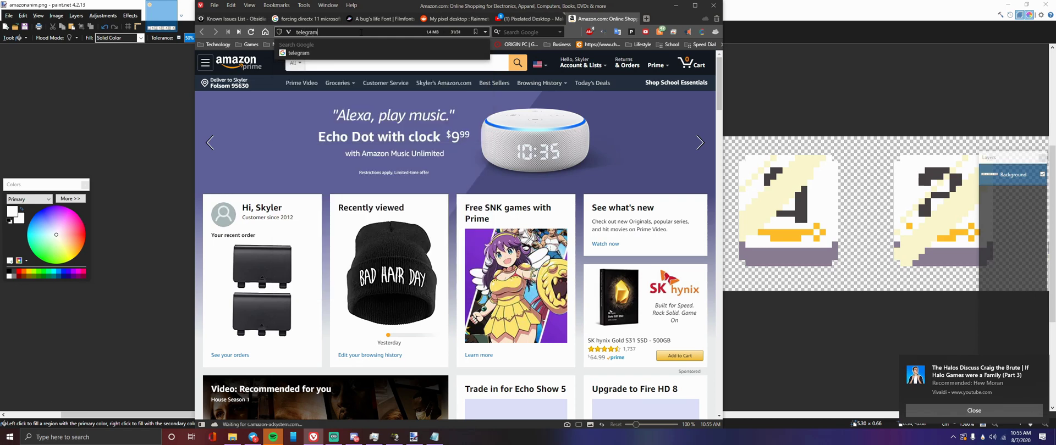
key(Return)
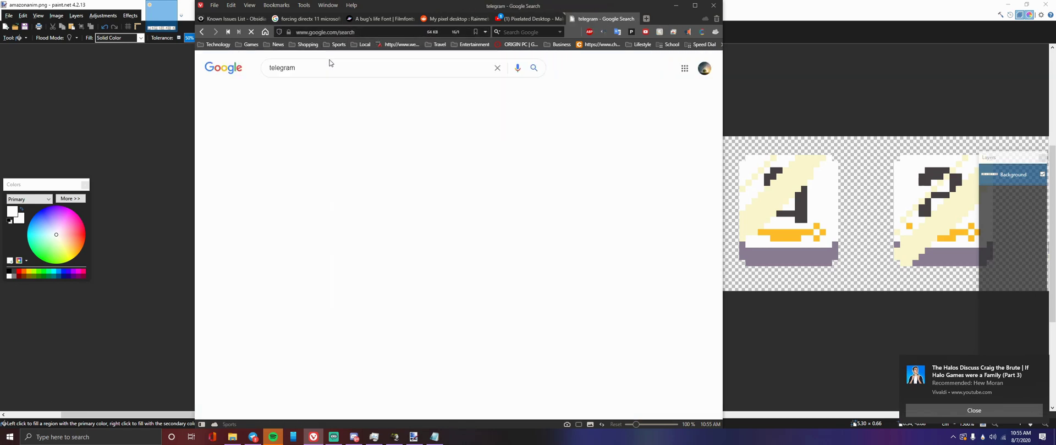
click(335, 95)
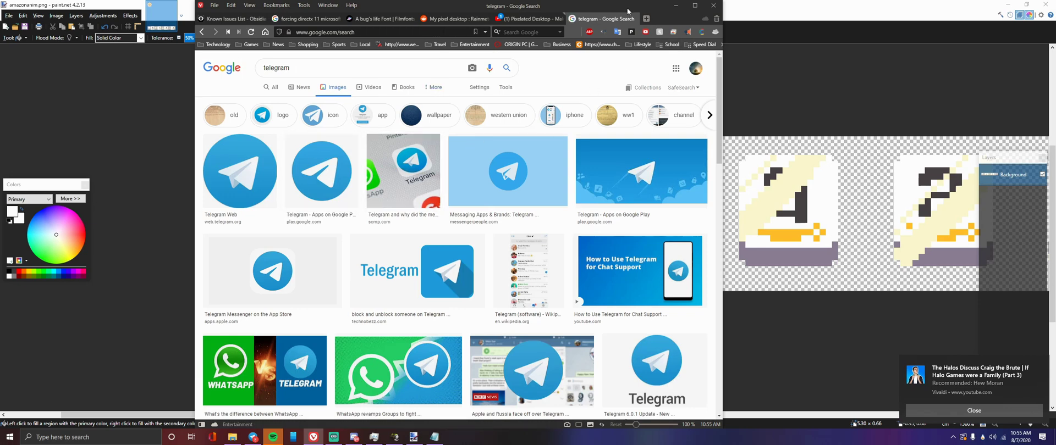
Snap the browser to the left half and paint.net to the right, showing the whole strip
key(super+Left)
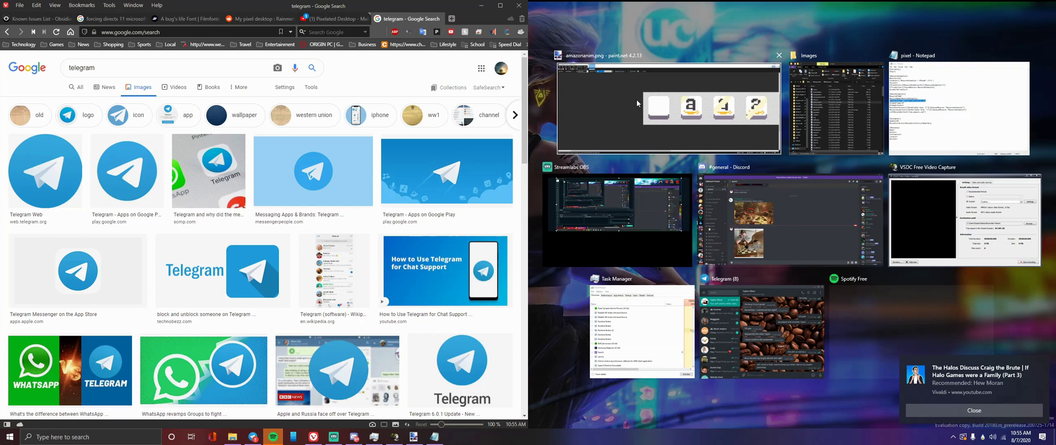
click(691, 154)
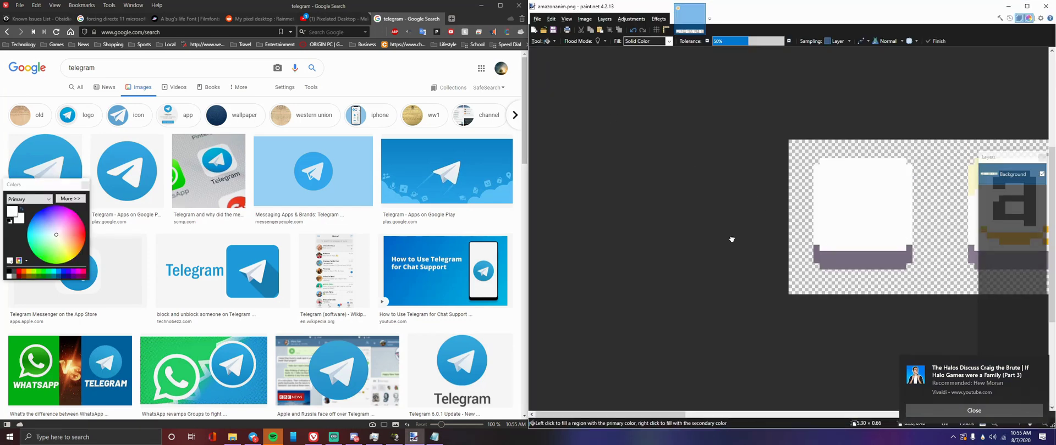
drag(732, 239, 528, 240)
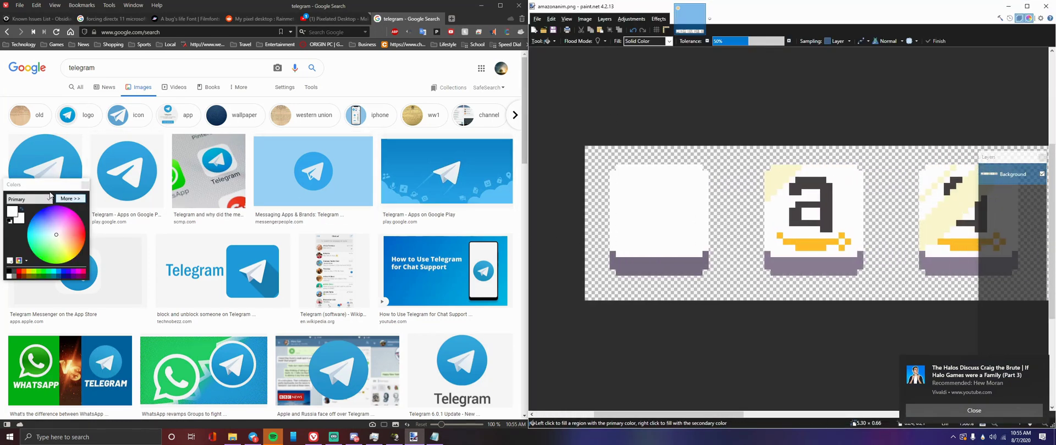
drag(47, 185, 75, 252)
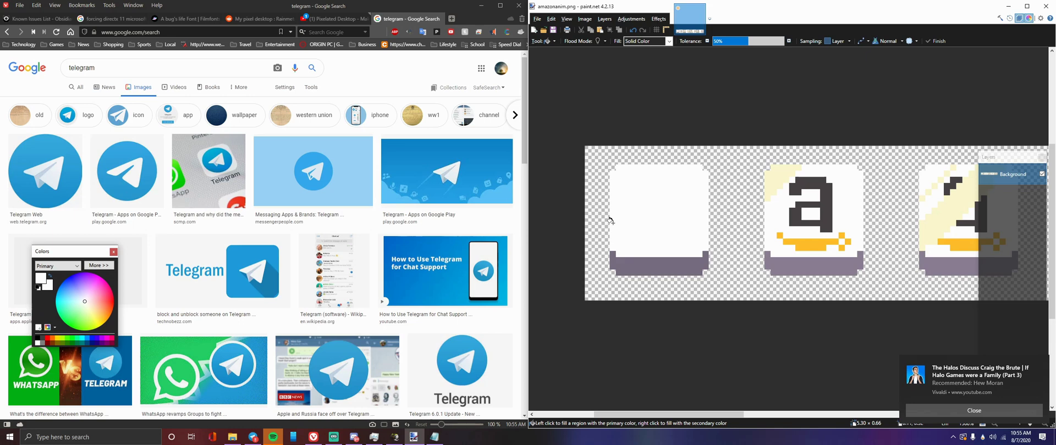
Copy the first Telegram image result and paste it into a new 225x225 paint.net image
right_click(56, 153)
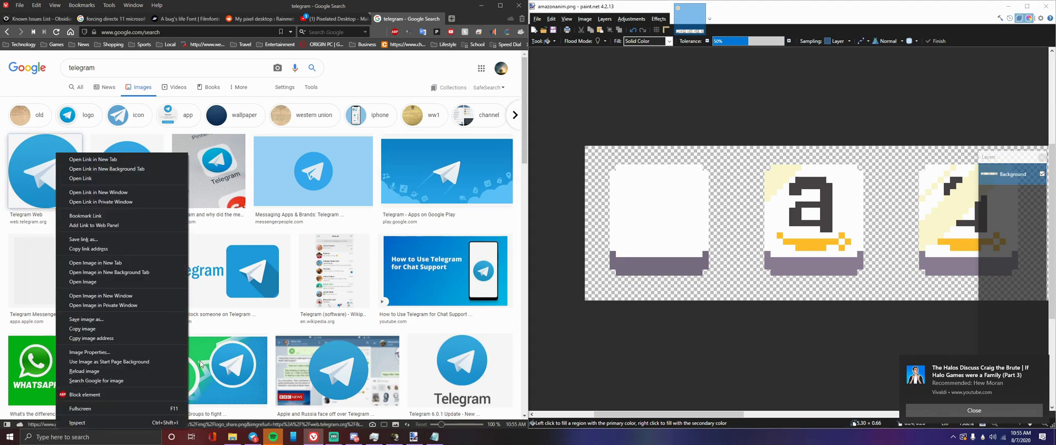
click(99, 329)
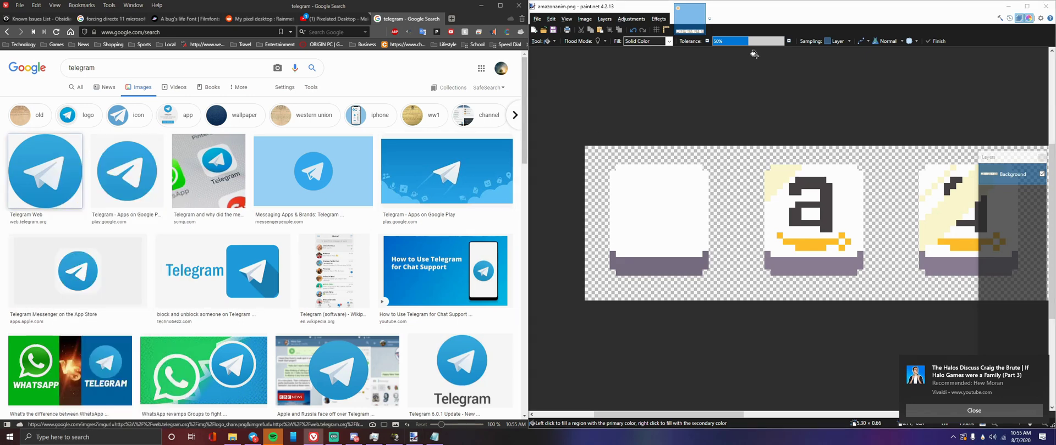
click(732, 95)
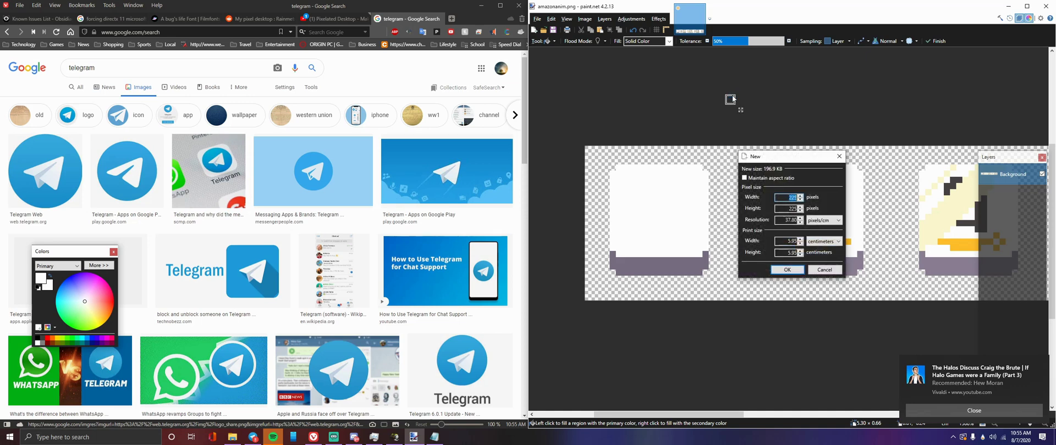
key(Return)
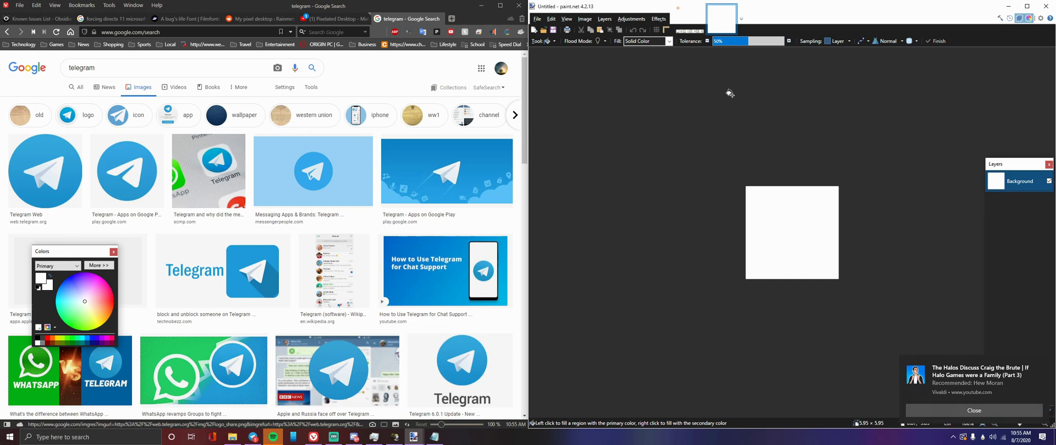
key(ctrl+v)
Sample the Telegram blue as the primary colour and return to amazonanim.png
scroll(789, 275, up, 4)
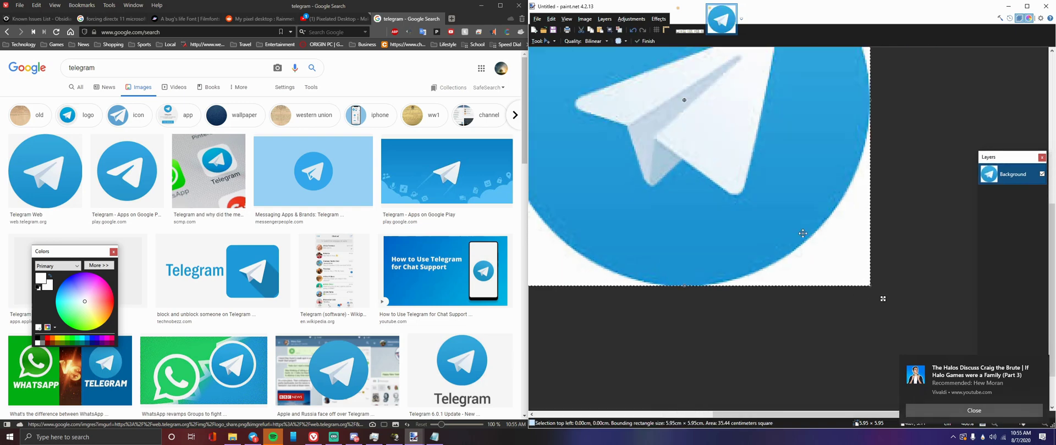
key(k)
click(788, 214)
key(ctrl+Tab)
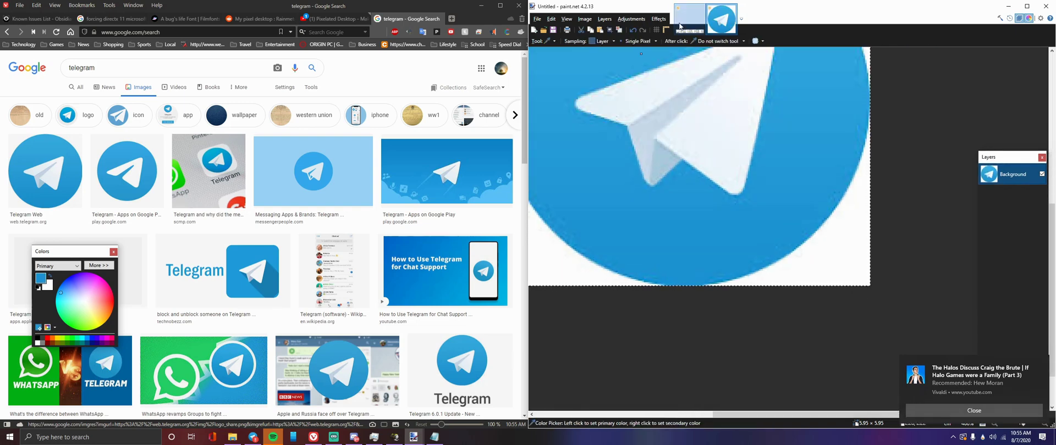
Magic Wand select the first tile's white square and bucket-fill it with the Telegram blue
key(s)
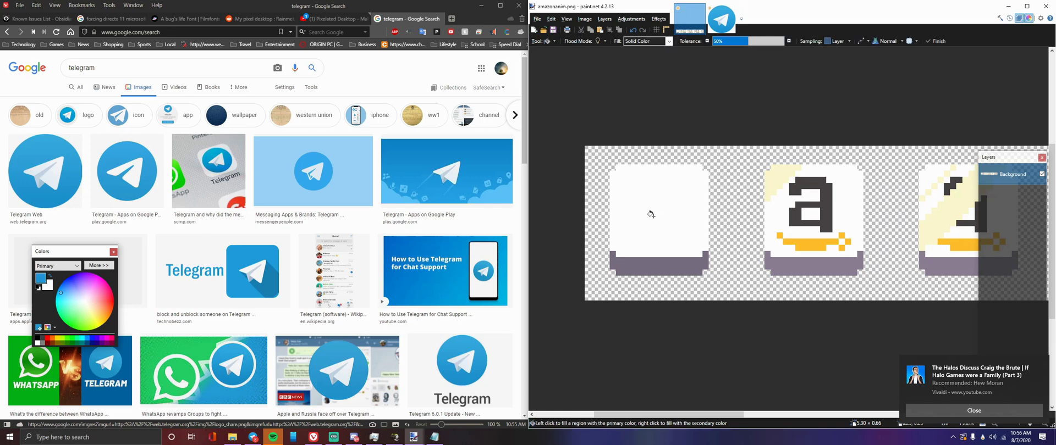
key(s)
key(s)
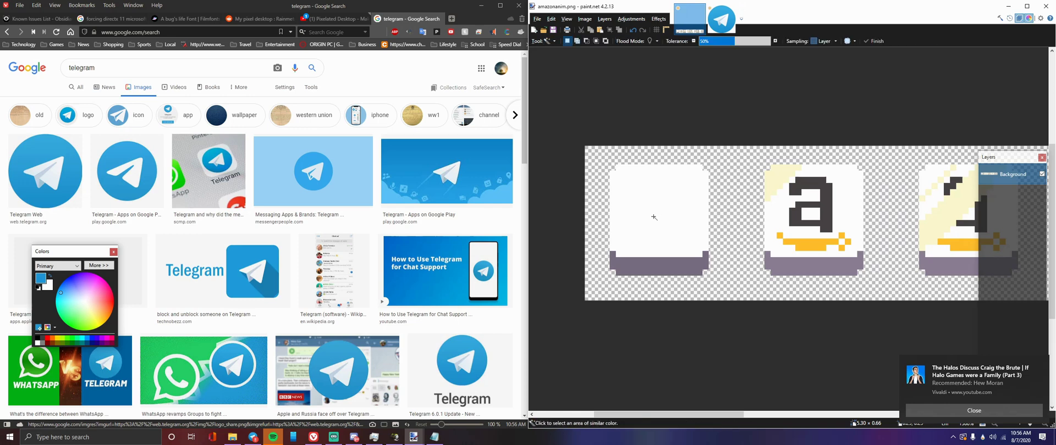
click(653, 217)
key(f)
click(653, 218)
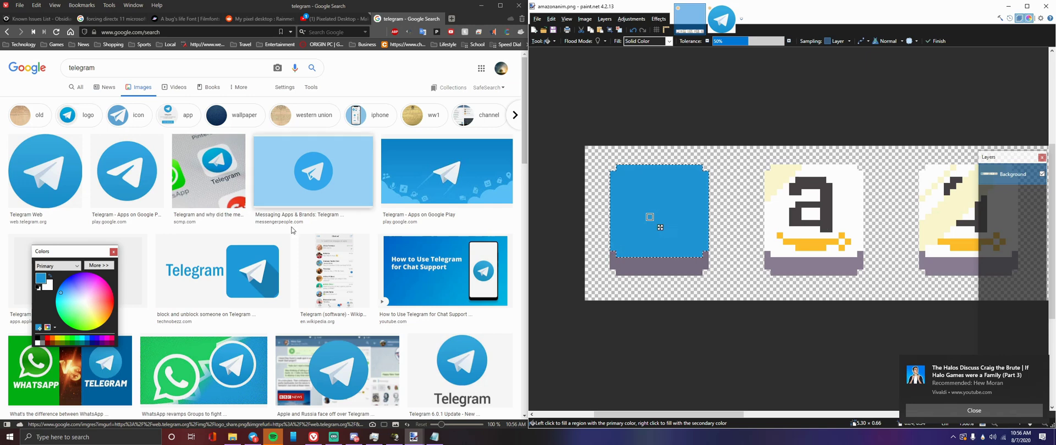
Expand the Colors window and lower saturation to 60, lightening the blue to 54A9D3
drag(58, 254, 558, 165)
click(587, 177)
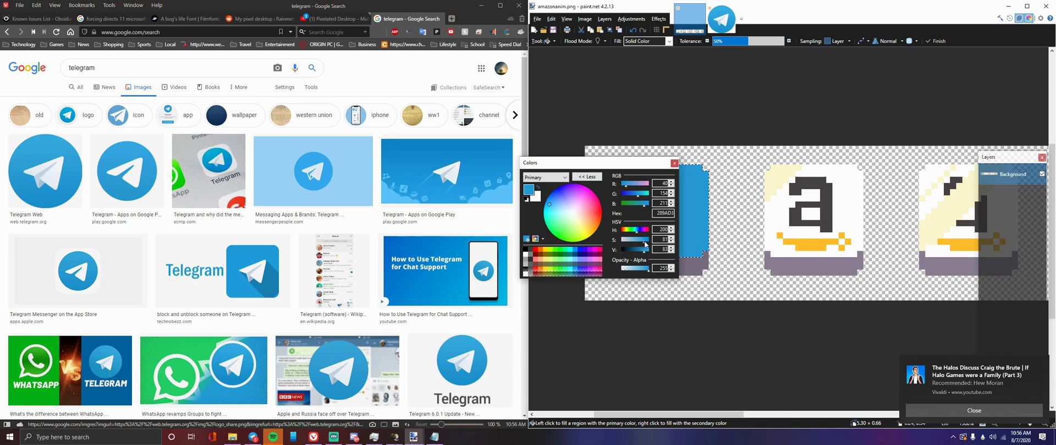
drag(640, 241, 638, 241)
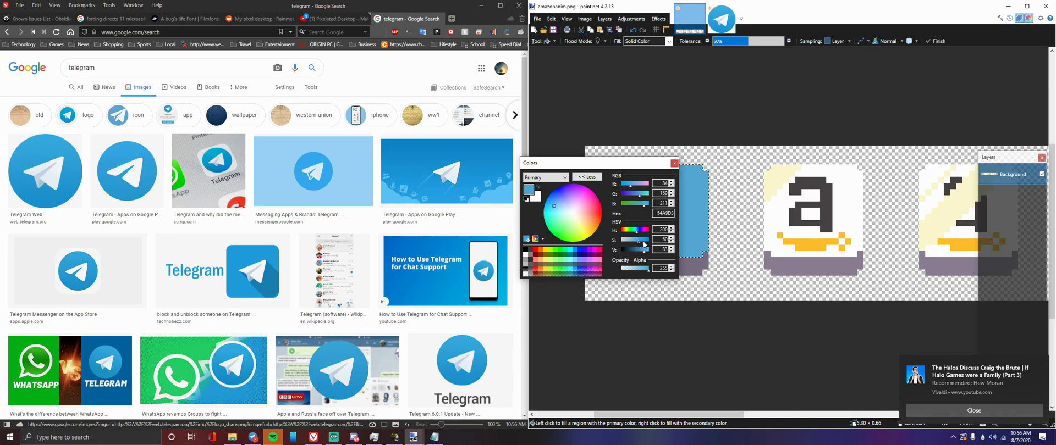
drag(634, 170, 481, 170)
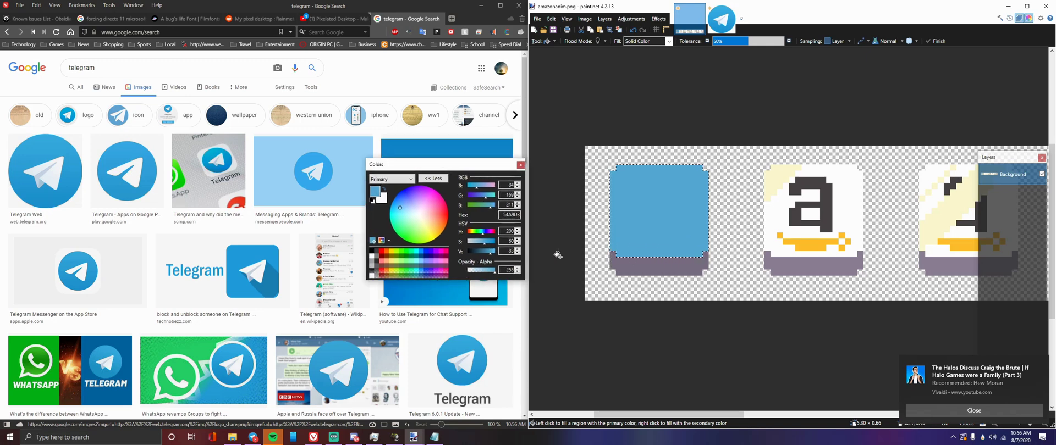
Select the first tile's bottom strip and fill it with deep blue, lightened to 235872
key(s)
key(s)
key(s)
key(s)
click(662, 262)
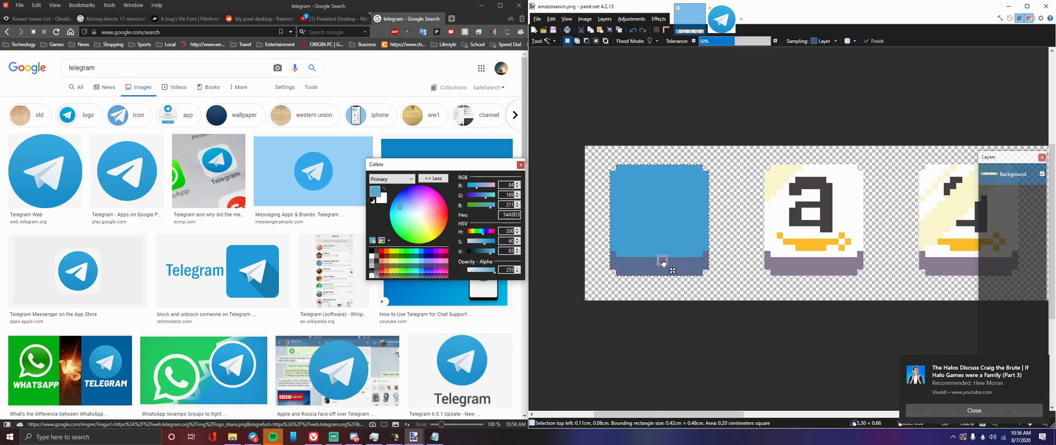
drag(755, 39, 721, 44)
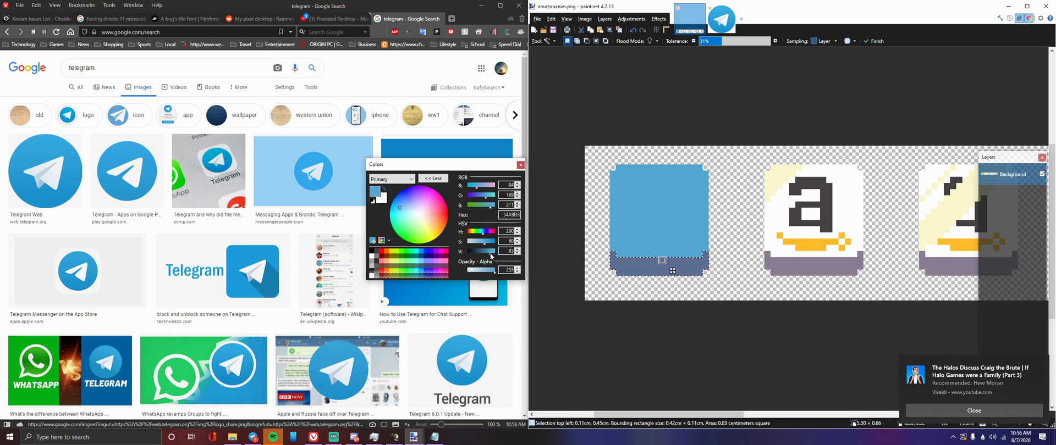
mouse_move(487, 250)
mouse_down()
mouse_move(475, 254)
mouse_move(487, 246)
mouse_up()
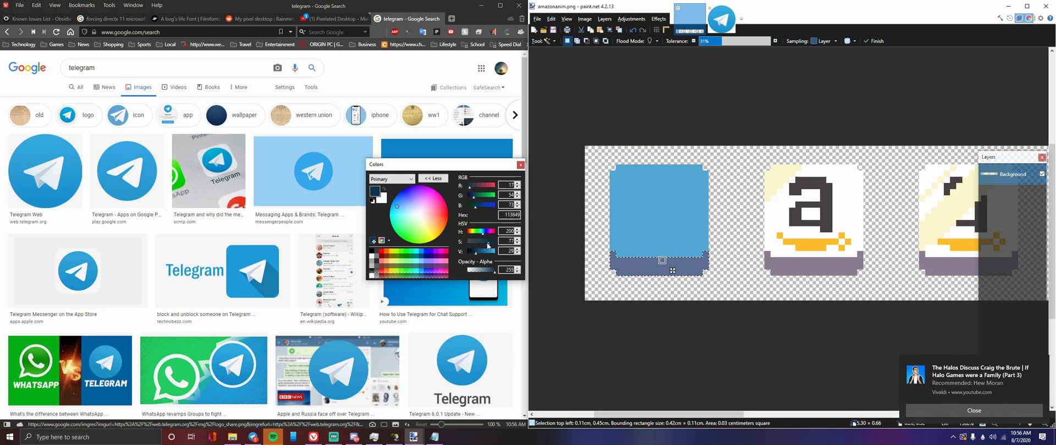
key(f)
click(621, 264)
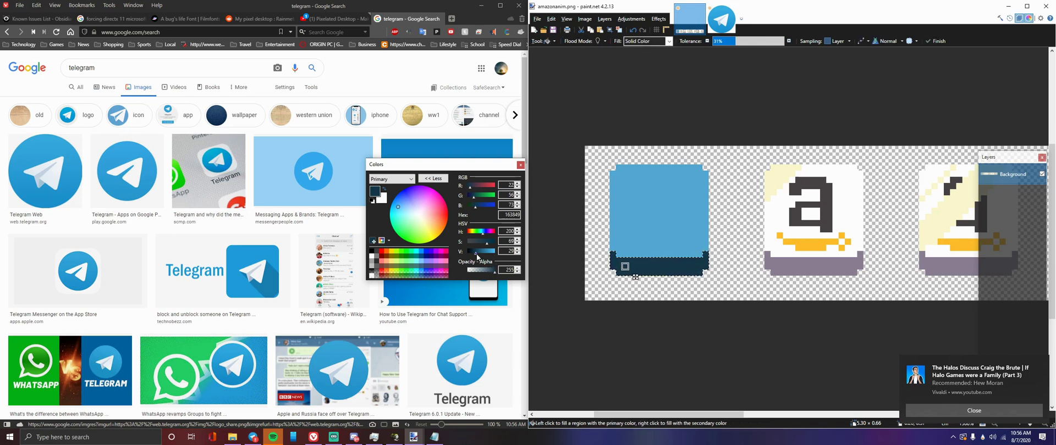
drag(477, 253, 484, 257)
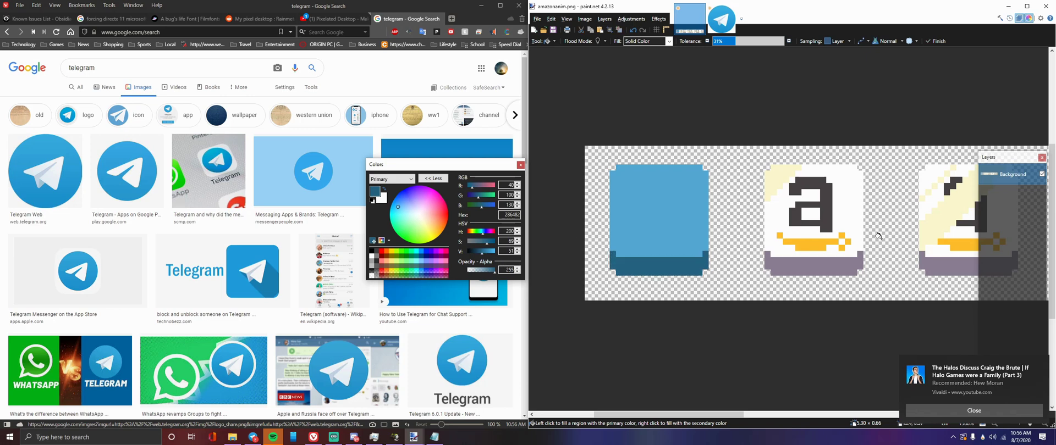
With white and the Pencil, draw the paper plane's wing edges on the blue tile
scroll(705, 268, up, 2)
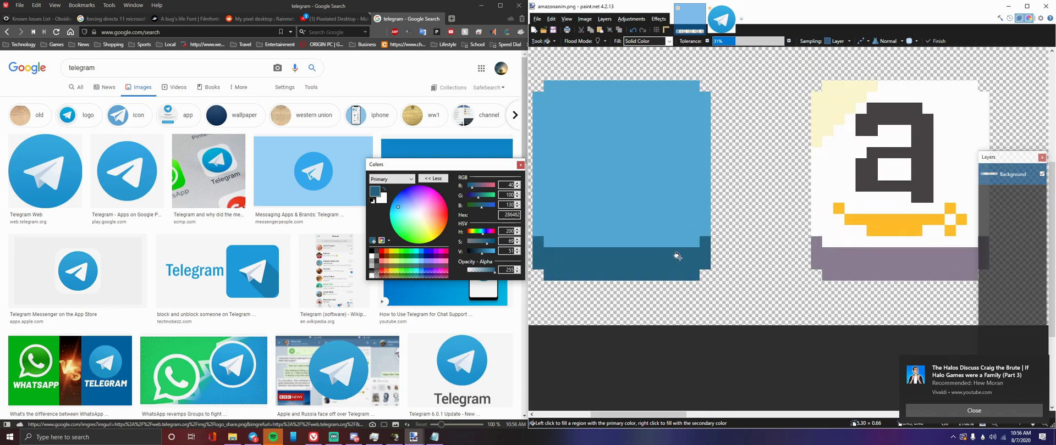
drag(644, 228, 718, 276)
click(420, 214)
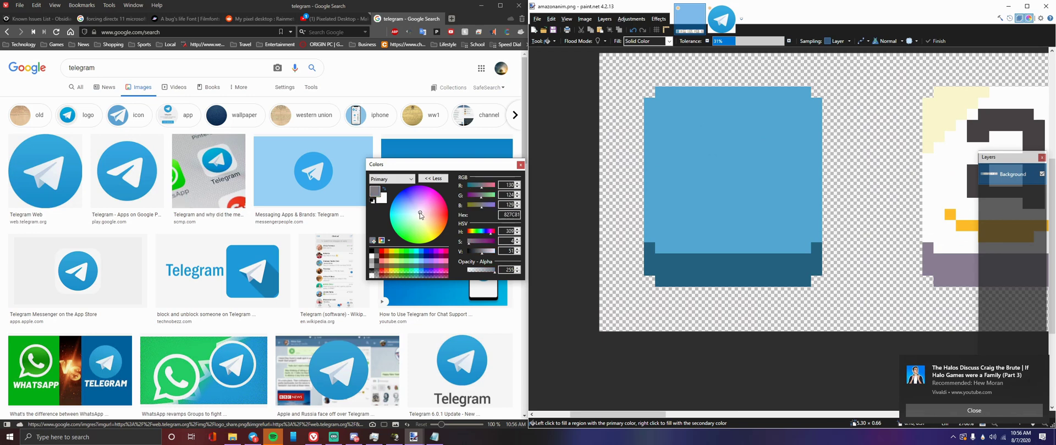
click(384, 190)
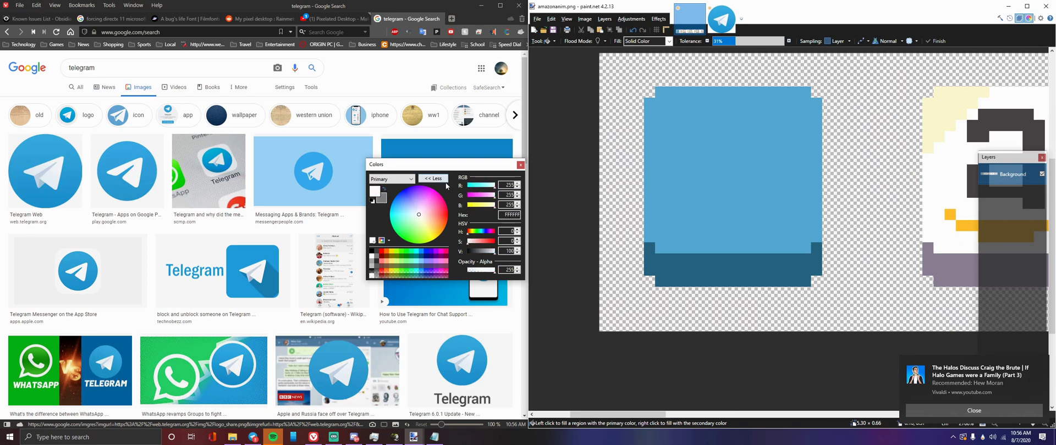
key(p)
scroll(735, 172, up, 3)
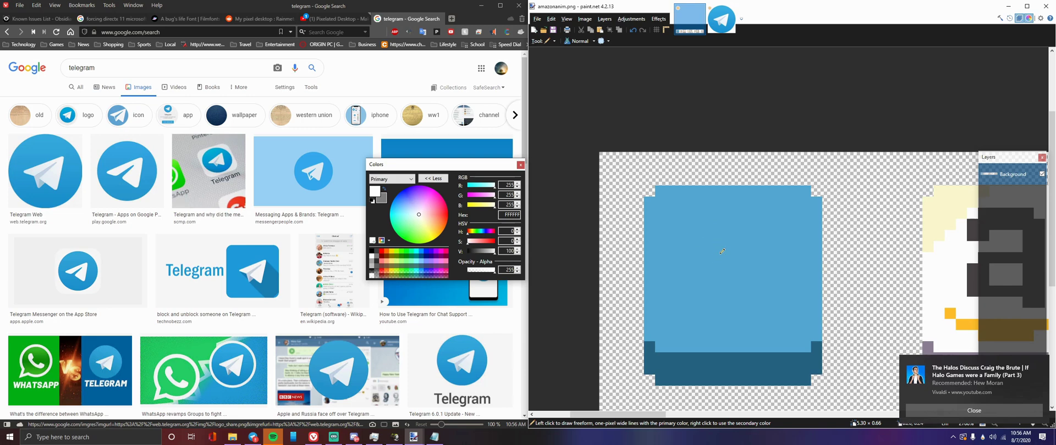
drag(739, 242, 688, 277)
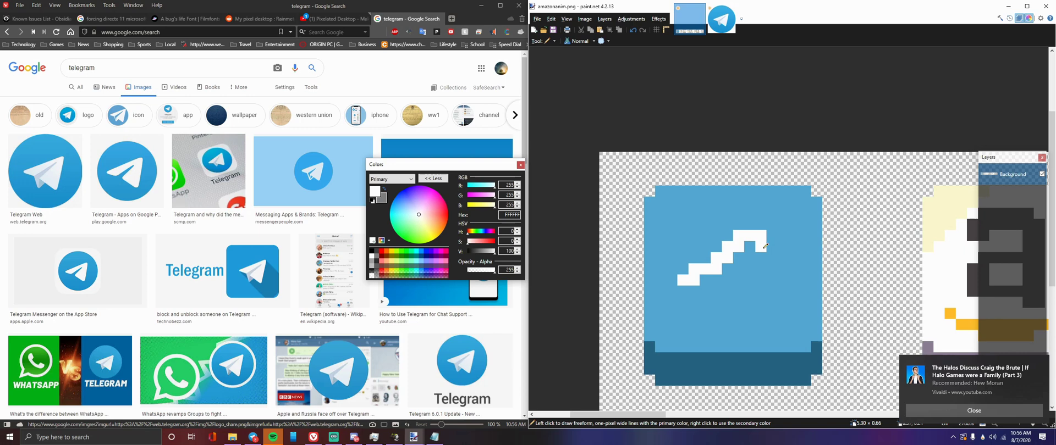
mouse_move(765, 246)
mouse_down()
mouse_move(763, 284)
mouse_move(707, 282)
mouse_move(749, 280)
mouse_move(731, 271)
mouse_move(752, 244)
mouse_move(742, 266)
mouse_up()
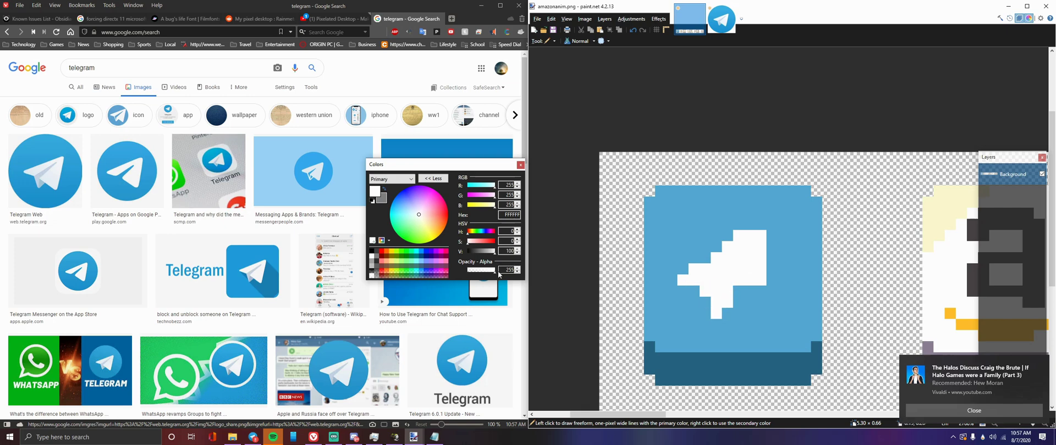
Swap between grey and white, add pixels below the wing, then undo the stray ones
click(385, 189)
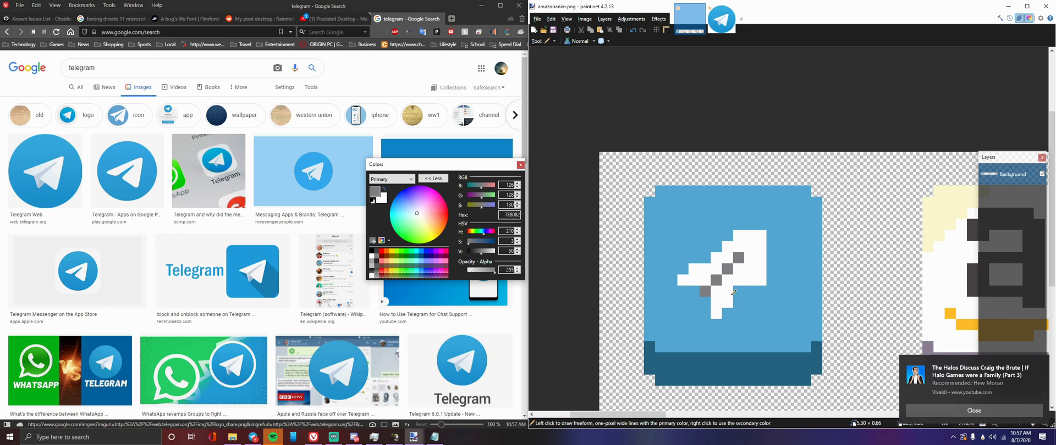
click(385, 189)
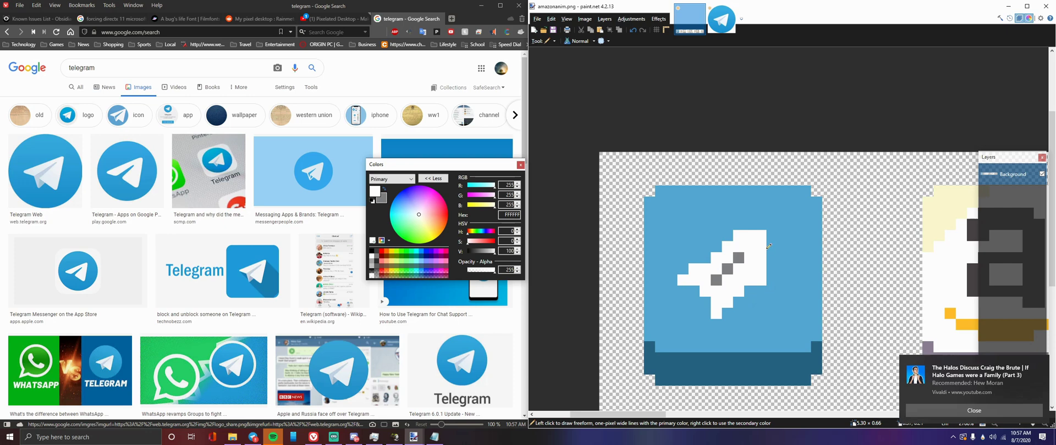
drag(769, 290, 769, 281)
key(ctrl+z)
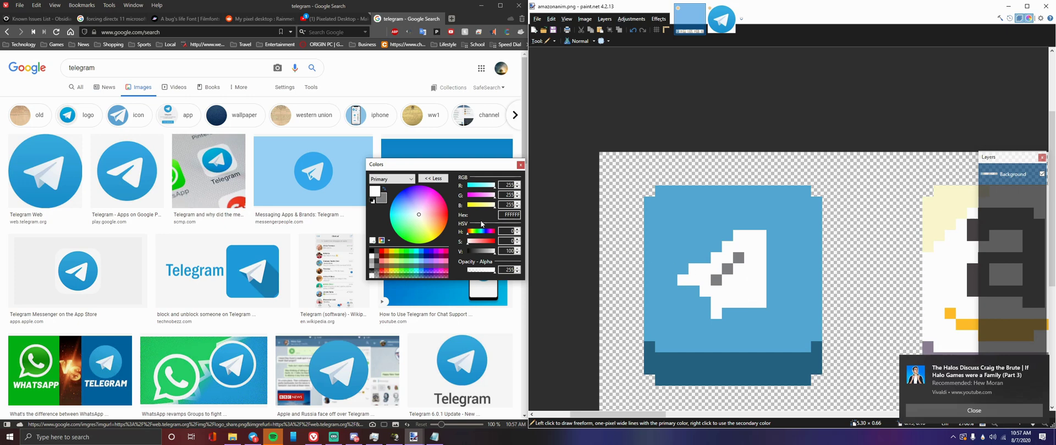
Rectangle-select the plane, try a bucket fill and undo it, then minimize Streamlabs OBS
key(s)
drag(666, 209, 776, 329)
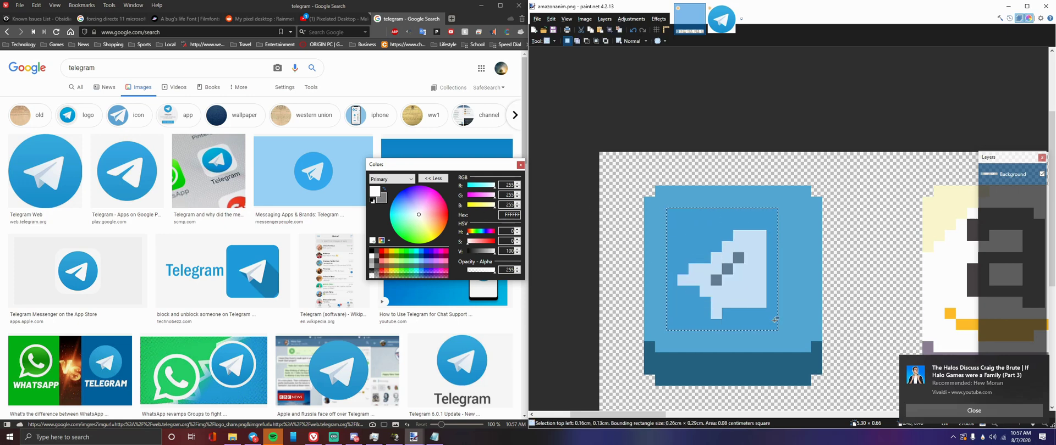
key(f)
click(740, 293)
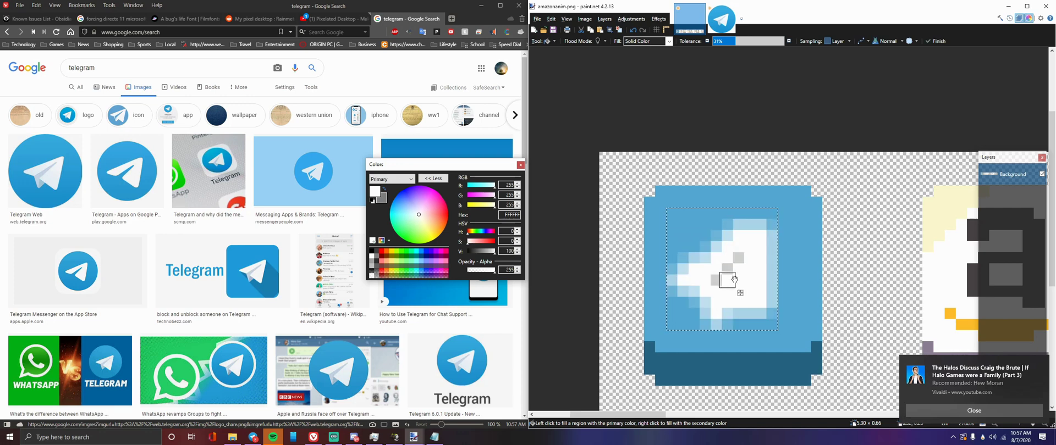
key(ctrl+z)
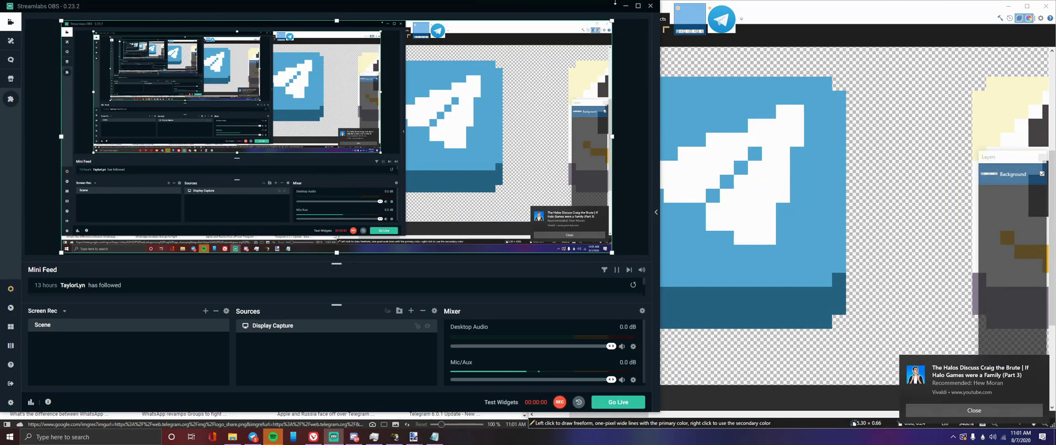
click(625, 5)
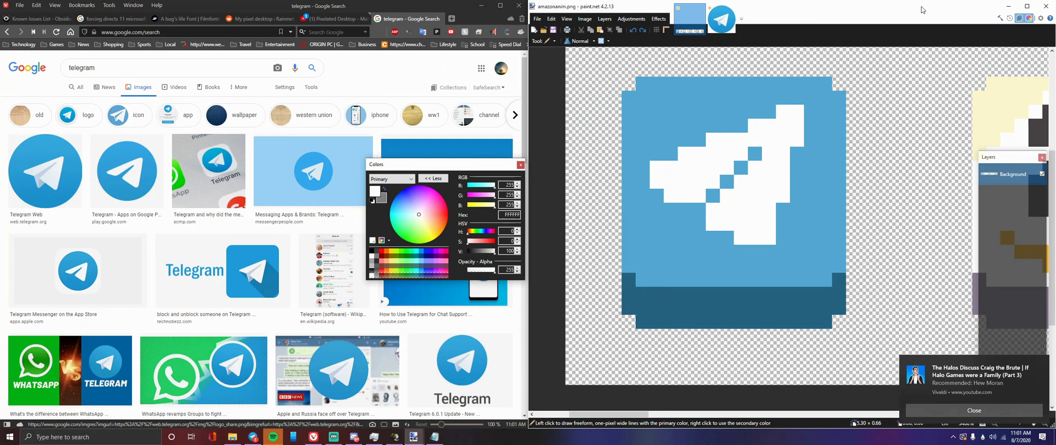
Maximize the paint.net window and move the Colors panel off the icon strip
drag(922, 10, 790, 51)
double_click(660, 52)
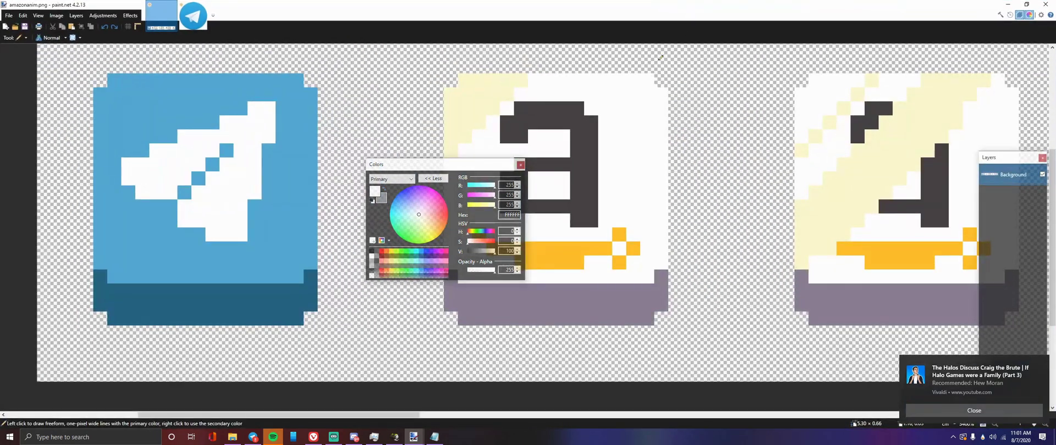
drag(418, 167, 518, 347)
scroll(209, 220, down, 1)
Select the whole Telegram icon with Rectangle Select, try moving it onto the Amazon icon, then undo
key(s)
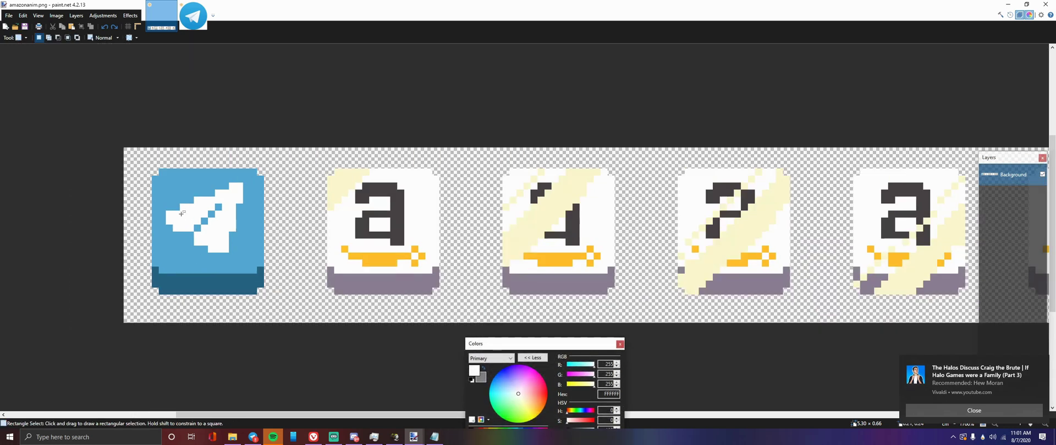
drag(138, 162, 281, 301)
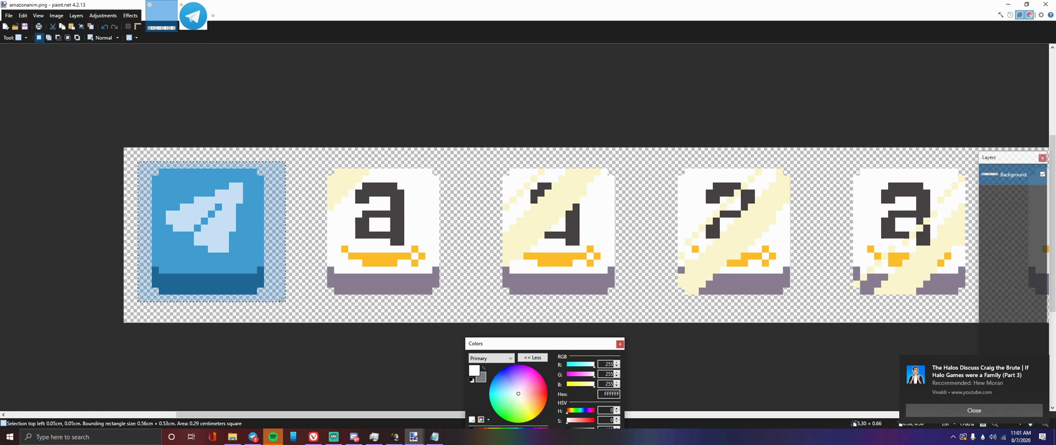
key(m)
drag(269, 297, 415, 298)
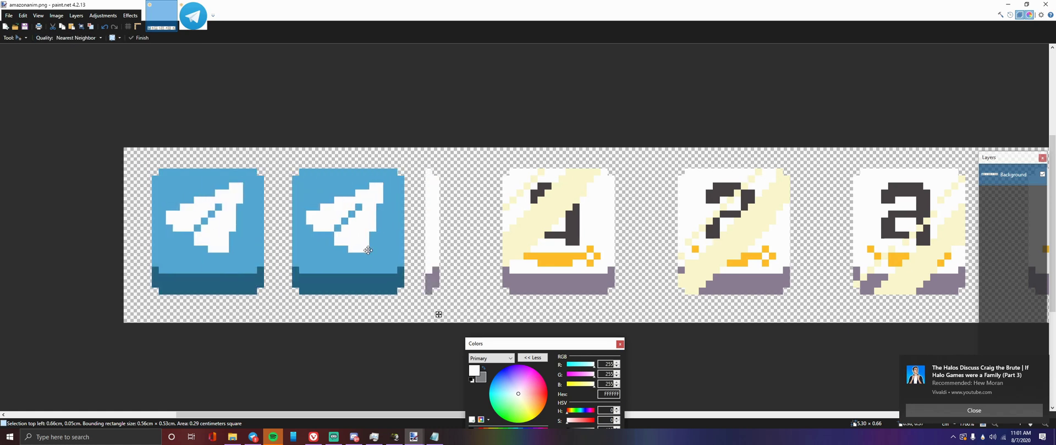
key(ctrl+z)
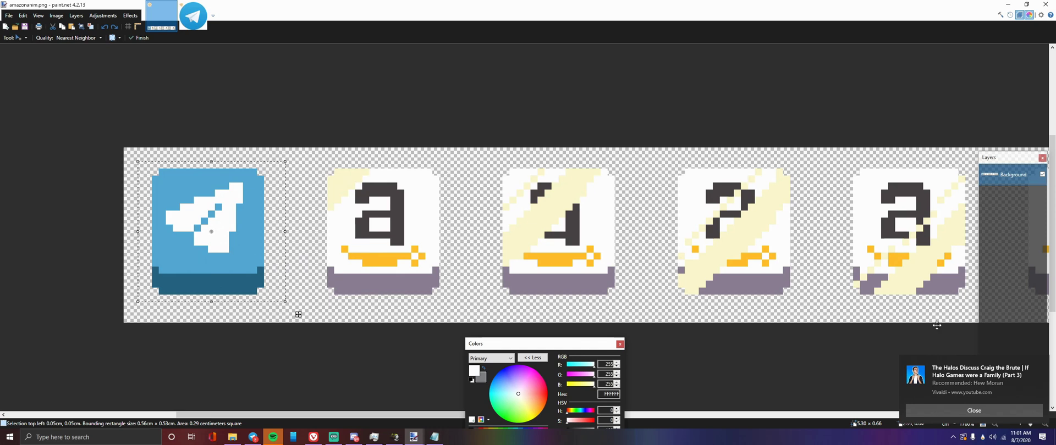
On a new layer, paste Telegram icon copies over the first and third Amazon icons
click(985, 404)
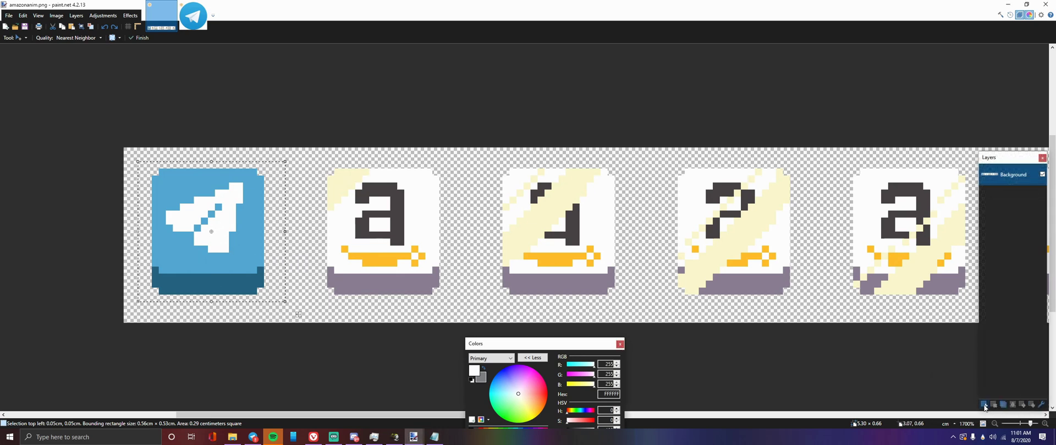
key(ctrl+d)
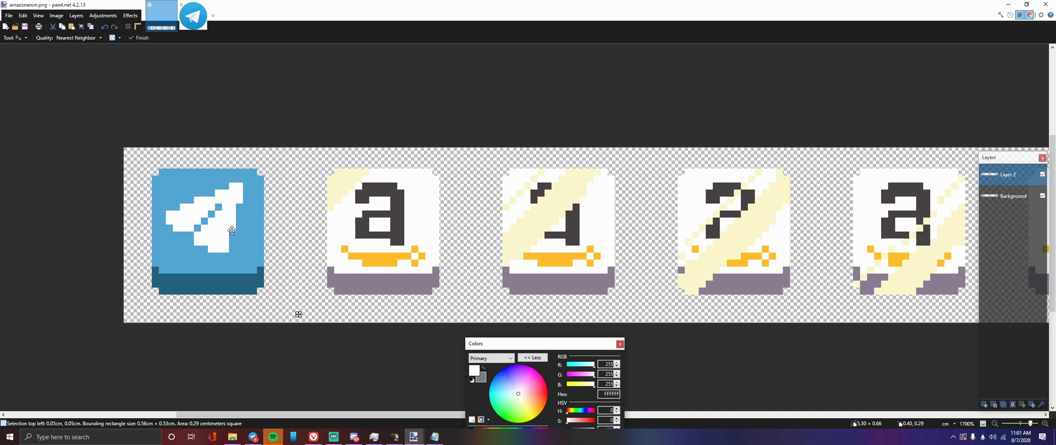
key(ctrl+v)
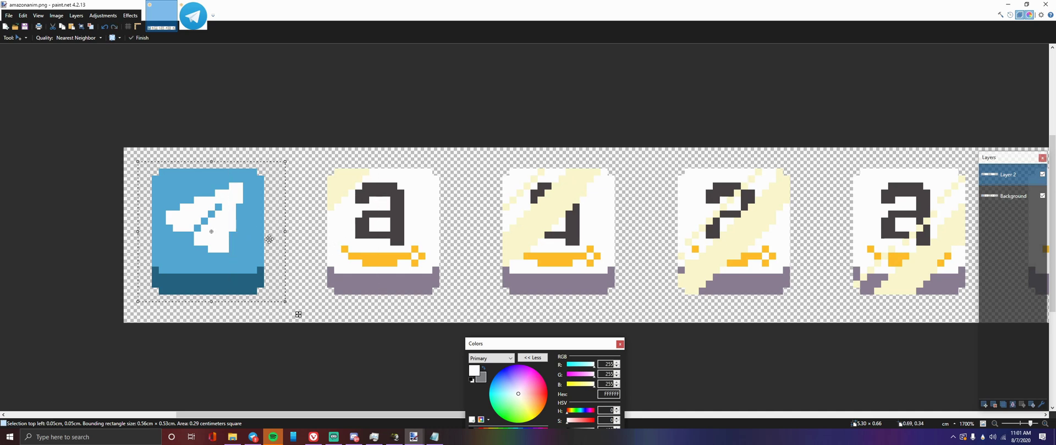
drag(252, 236, 425, 236)
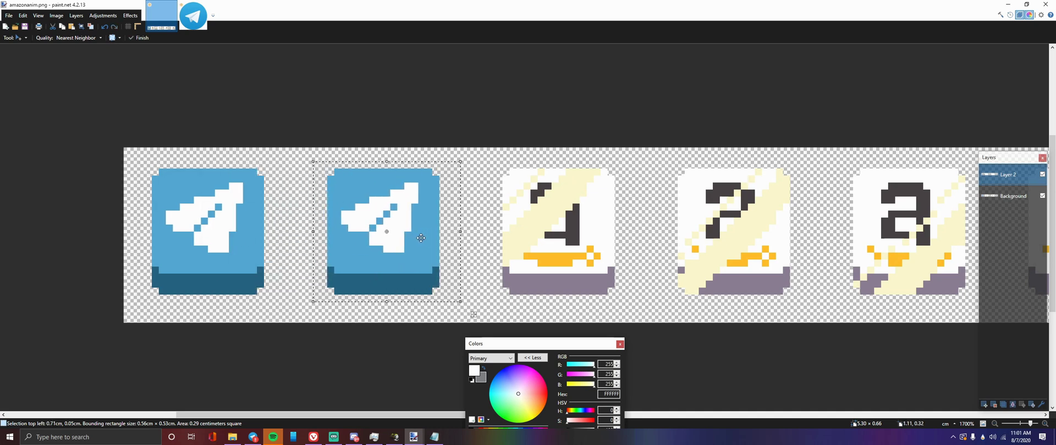
drag(245, 234, 595, 235)
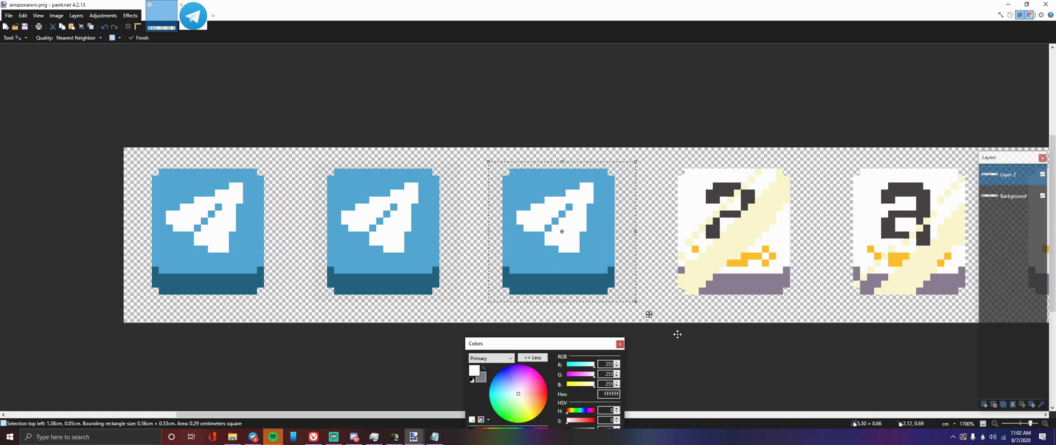
key(ctrl+v)
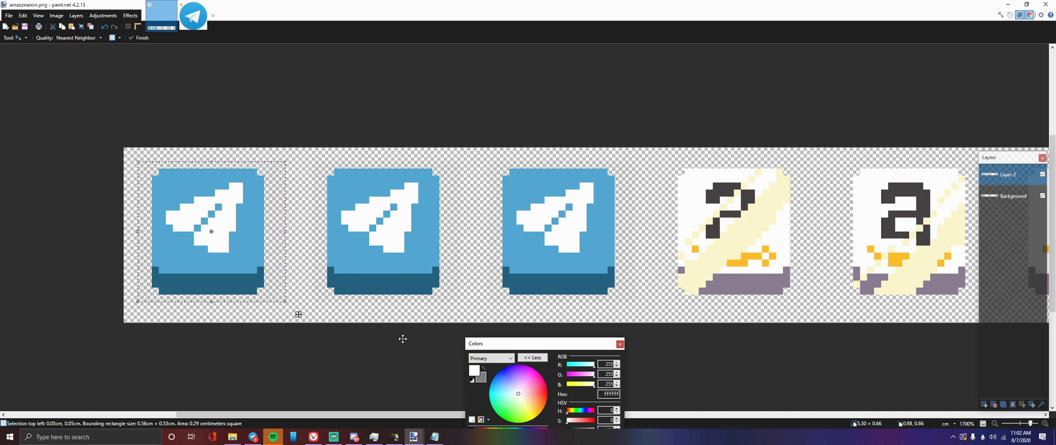
key(ctrl+a)
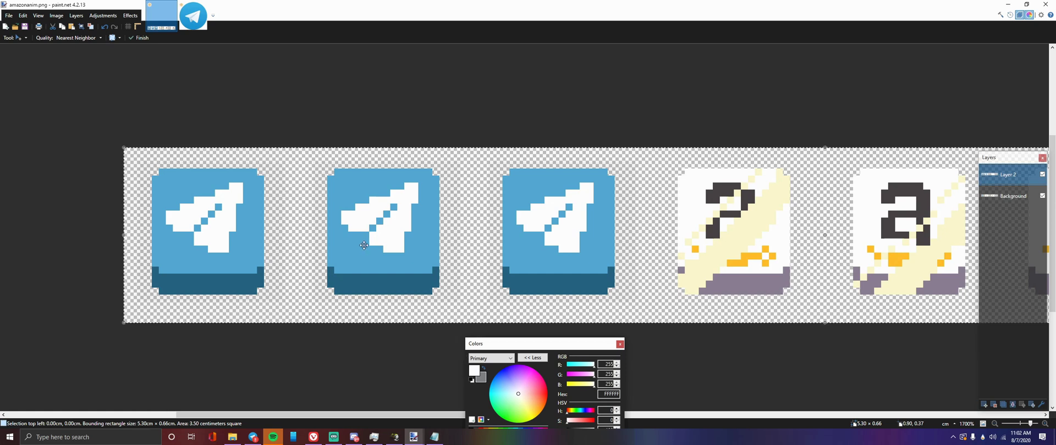
drag(363, 247, 693, 241)
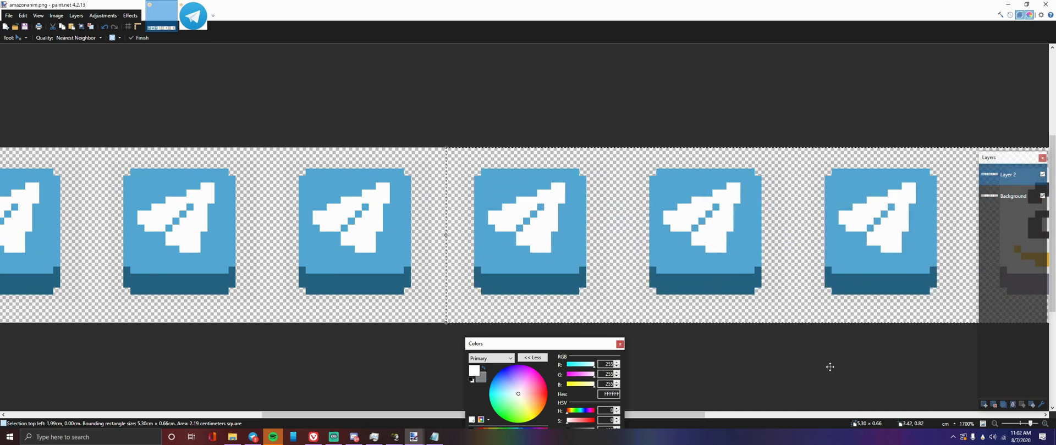
Undo and redo to restore the latest arrangement of Telegram copies over the Amazon icons
scroll(829, 367, up, 2)
scroll(806, 158, down, 2)
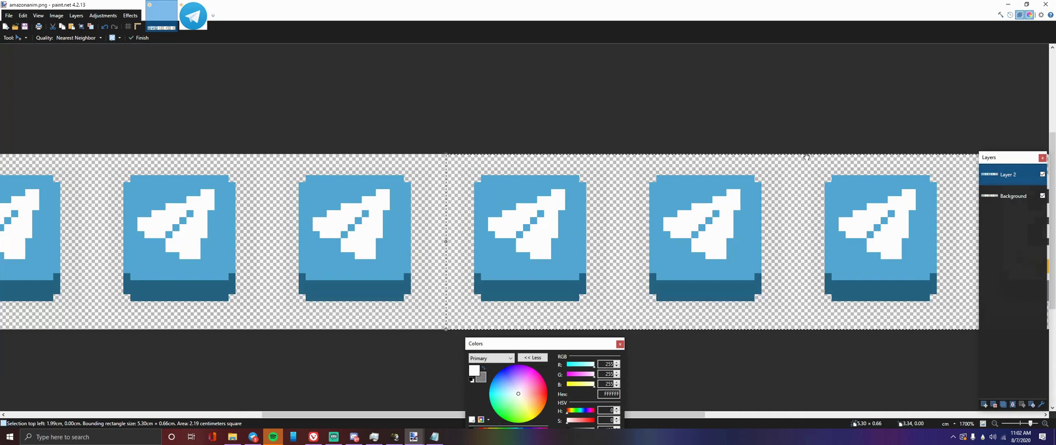
key(ctrl+z)
key(ctrl+y)
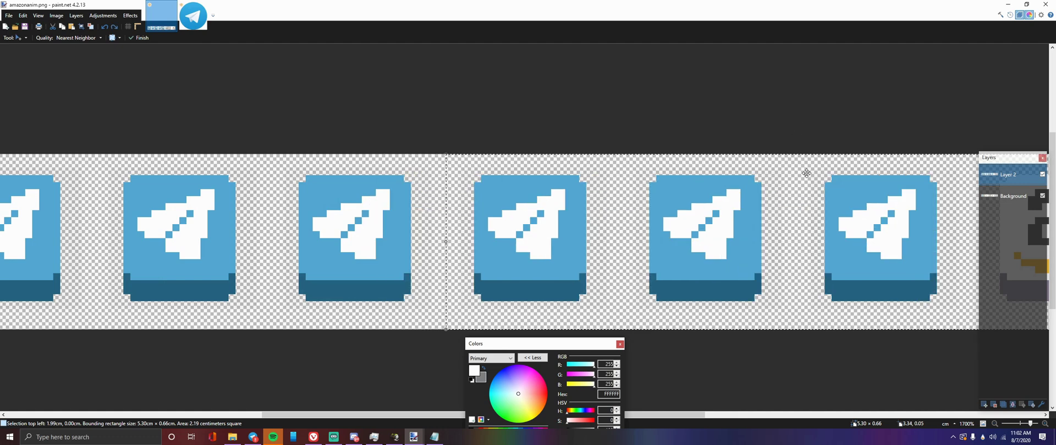
key(ctrl+z)
key(ctrl+z)
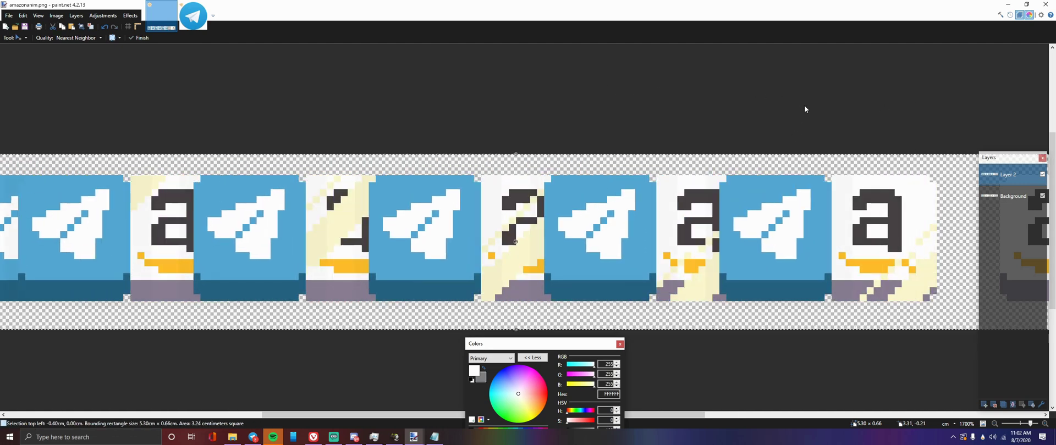
key(ctrl+y)
key(ctrl+y)
key(ctrl+z)
key(ctrl+z)
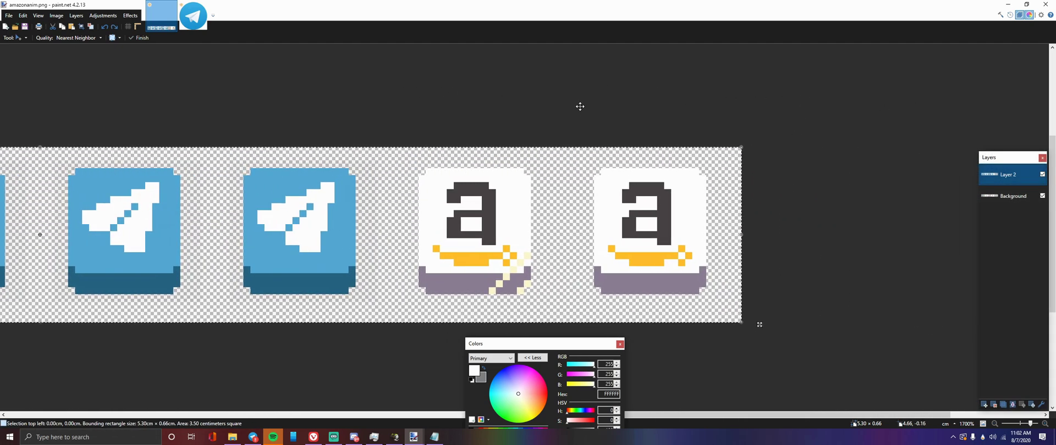
key(ctrl+y)
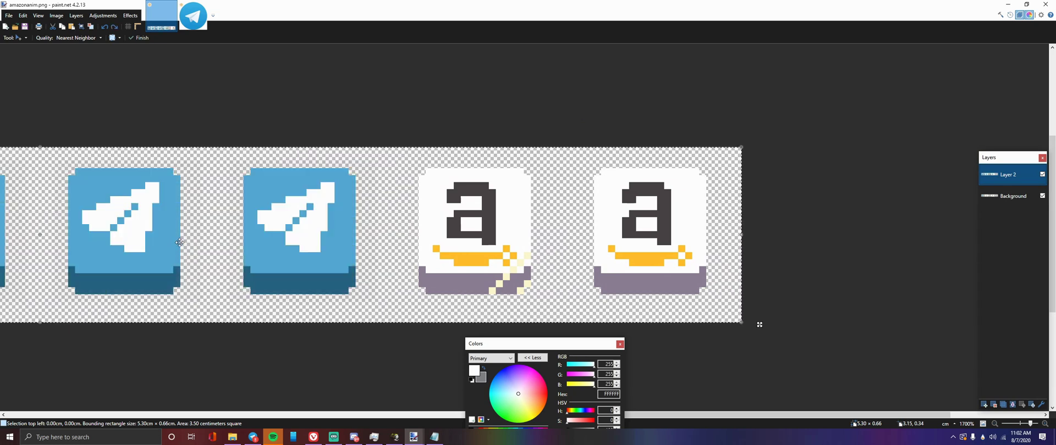
Copy both Telegram icons and paste them over the remaining two Amazon icons
key(s)
key(s)
key(s)
key(s)
key(s)
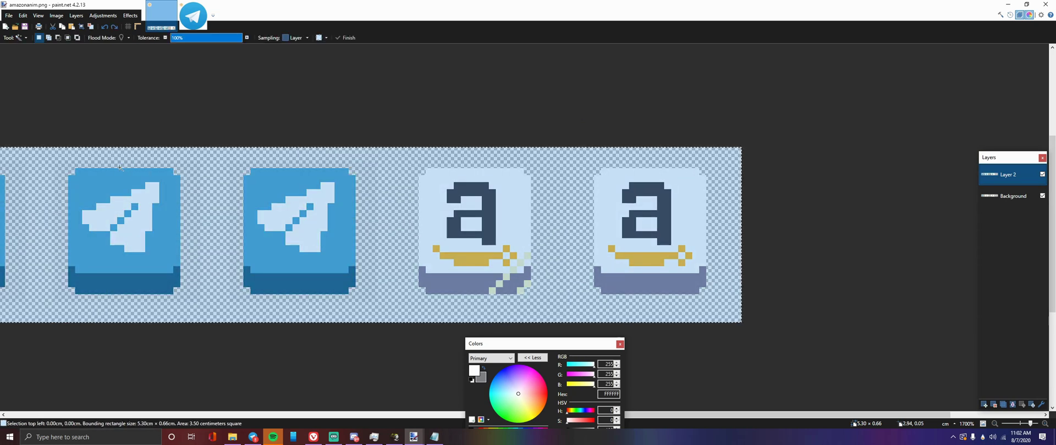
key(s)
key(s)
key(s)
key(s)
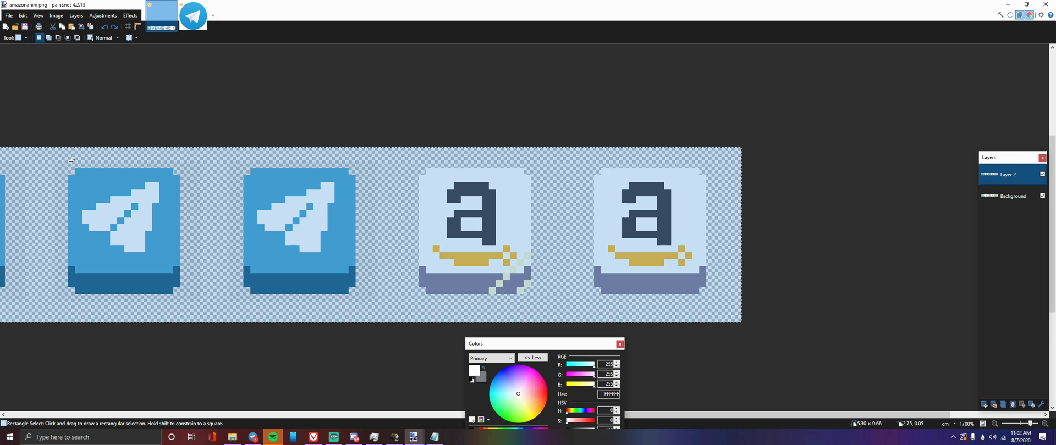
click(64, 159)
drag(63, 160, 390, 314)
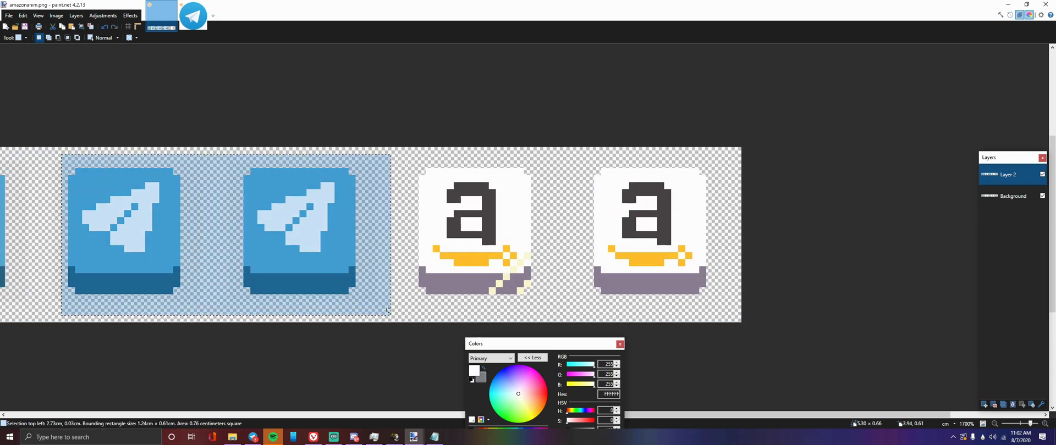
key(ctrl+c)
key(ctrl+v)
drag(309, 242, 659, 242)
scroll(337, 306, down, 8)
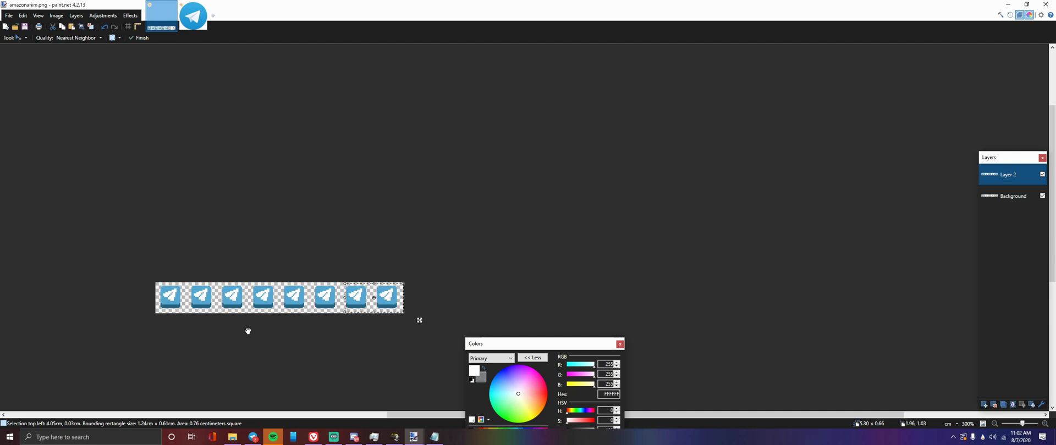
drag(248, 330, 430, 250)
scroll(349, 283, up, 5)
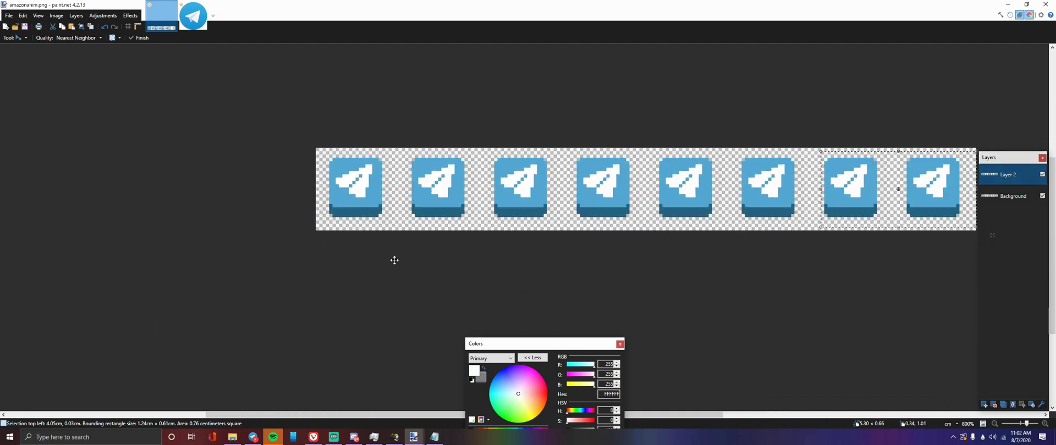
drag(623, 262, 593, 297)
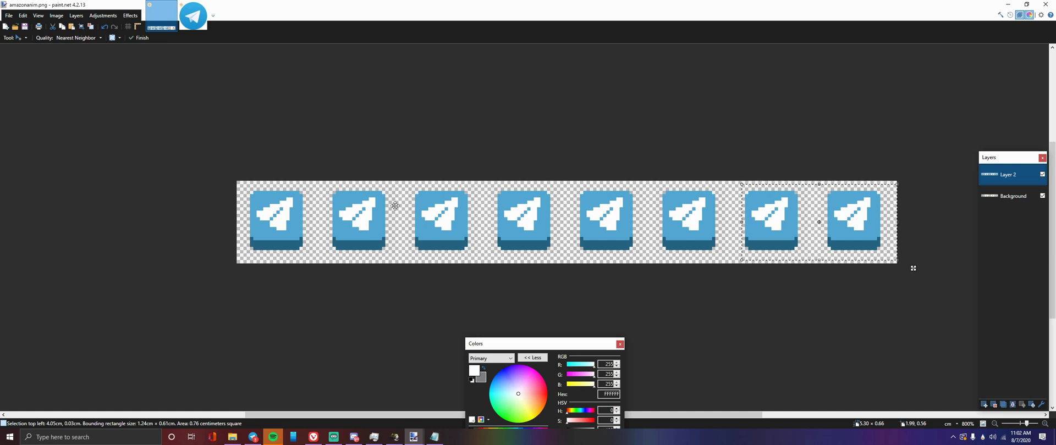
click(193, 16)
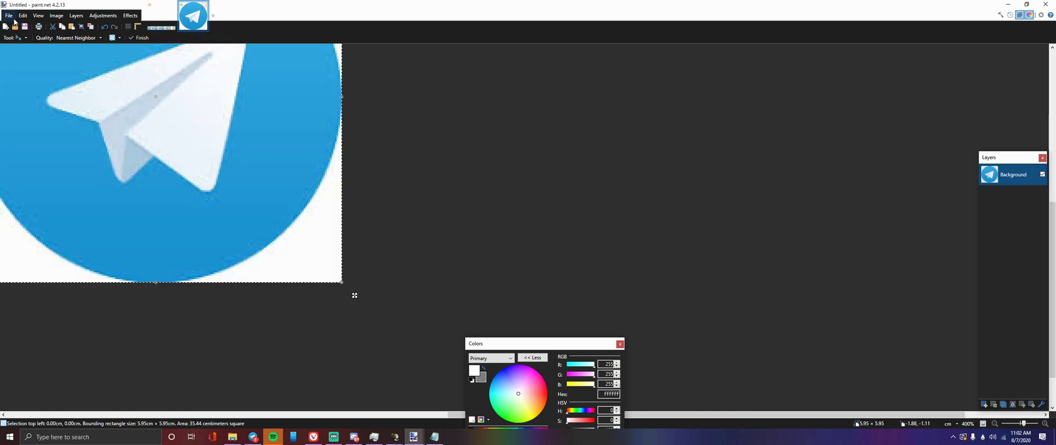
click(8, 15)
click(161, 15)
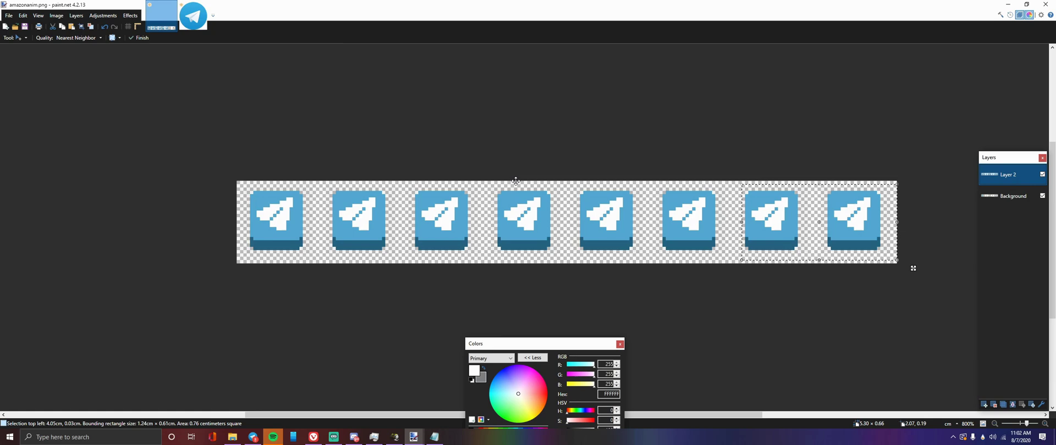
key(super+Down)
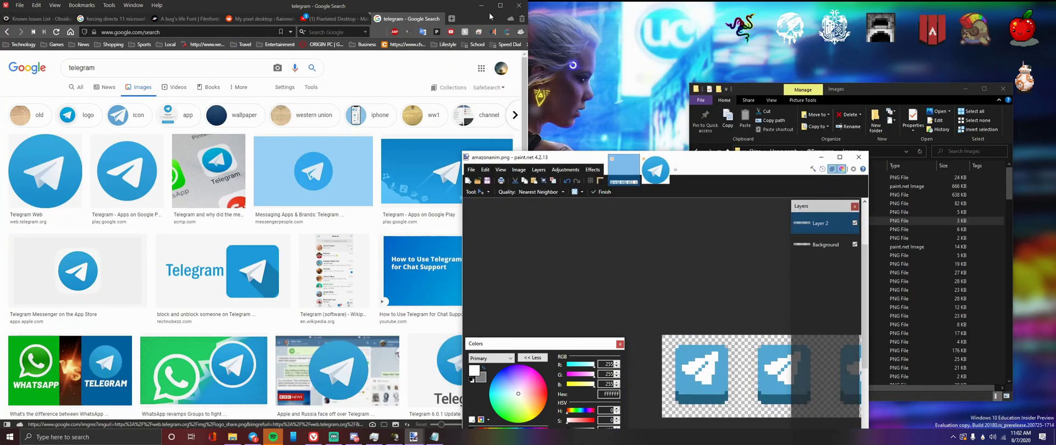
drag(491, 16, 687, 16)
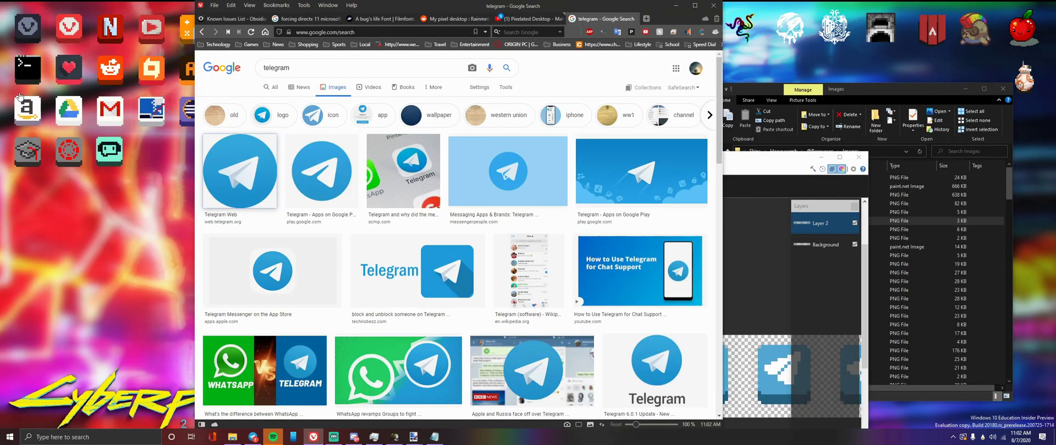
click(818, 173)
key(super+Up)
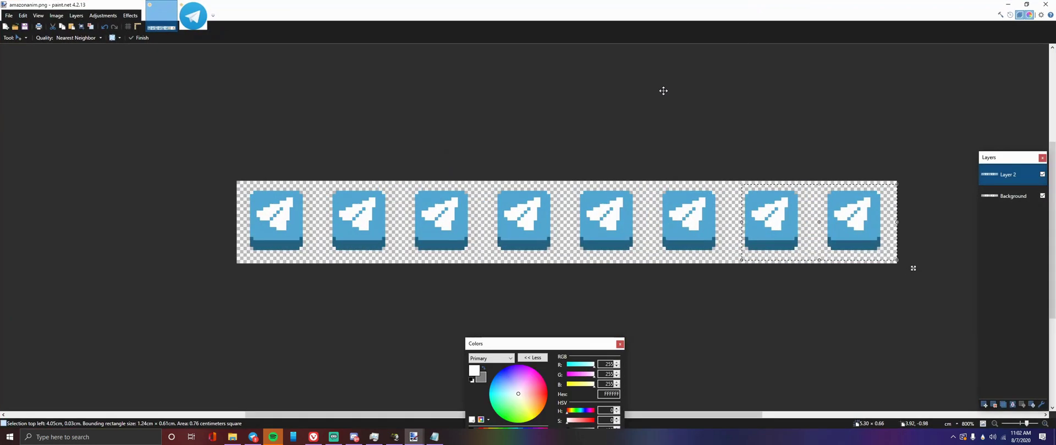
key(ctrl+v)
click(8, 16)
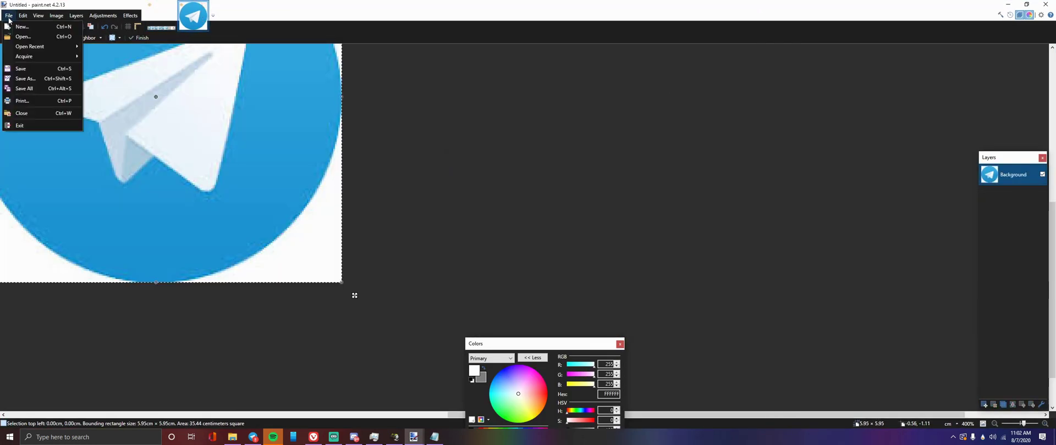
Open animtemplate.png and resize it by percentage to 25%
click(22, 36)
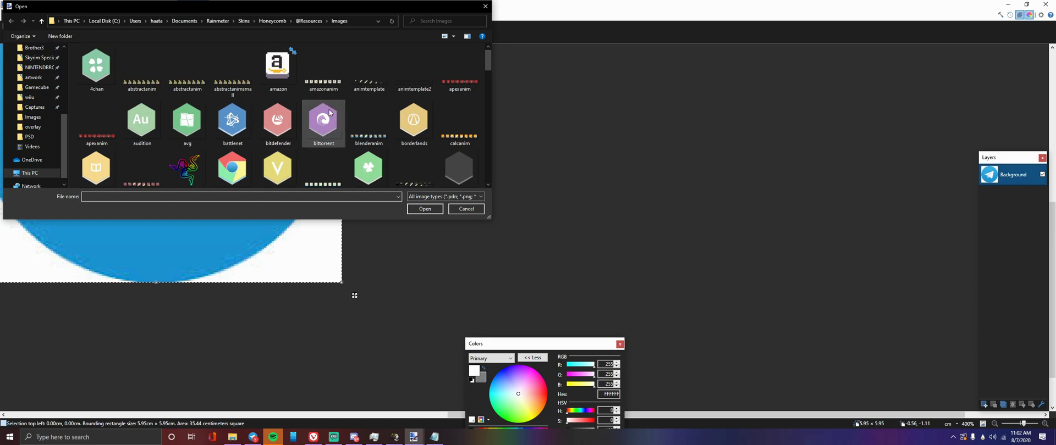
double_click(365, 94)
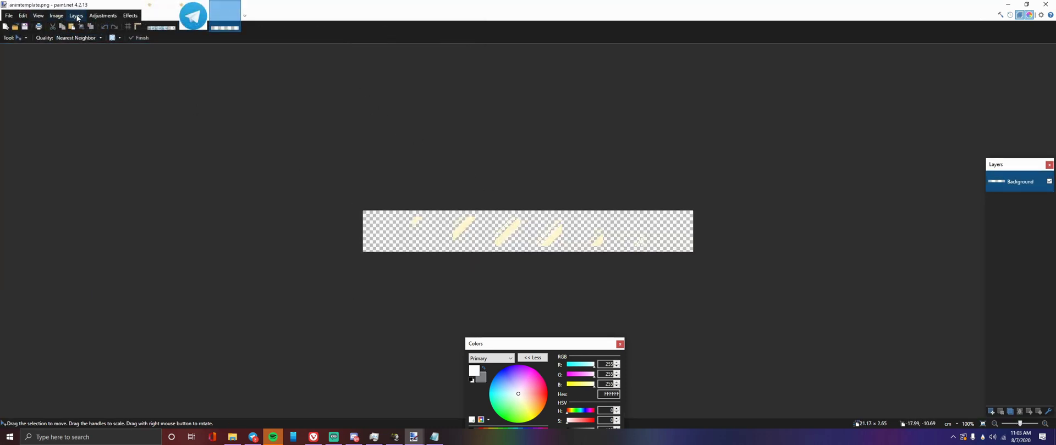
click(76, 16)
mouse_move(55, 17)
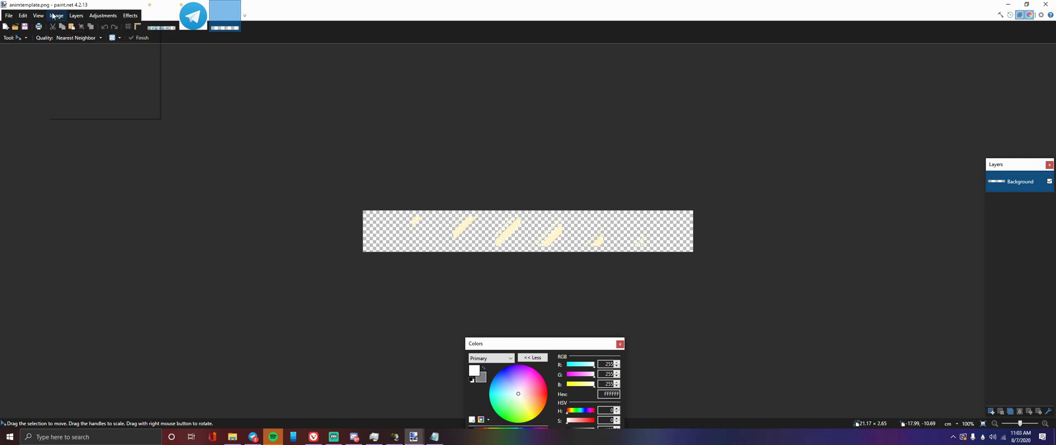
click(68, 37)
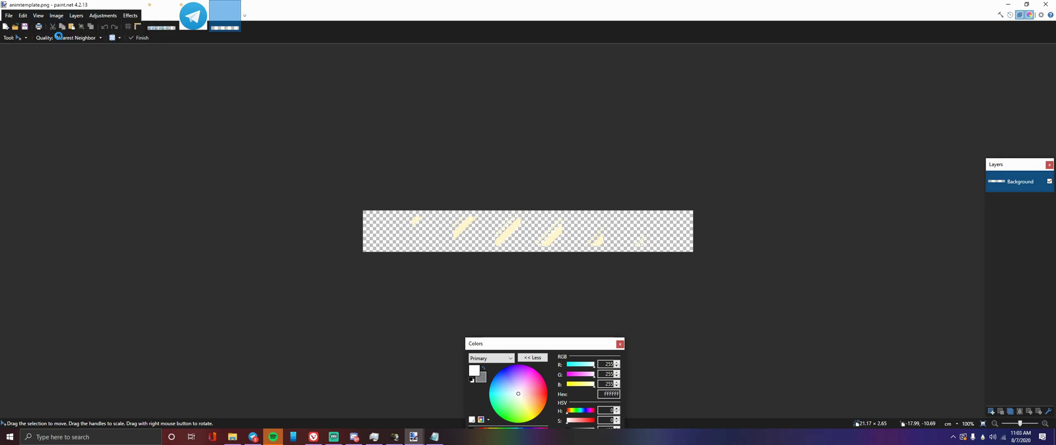
click(485, 172)
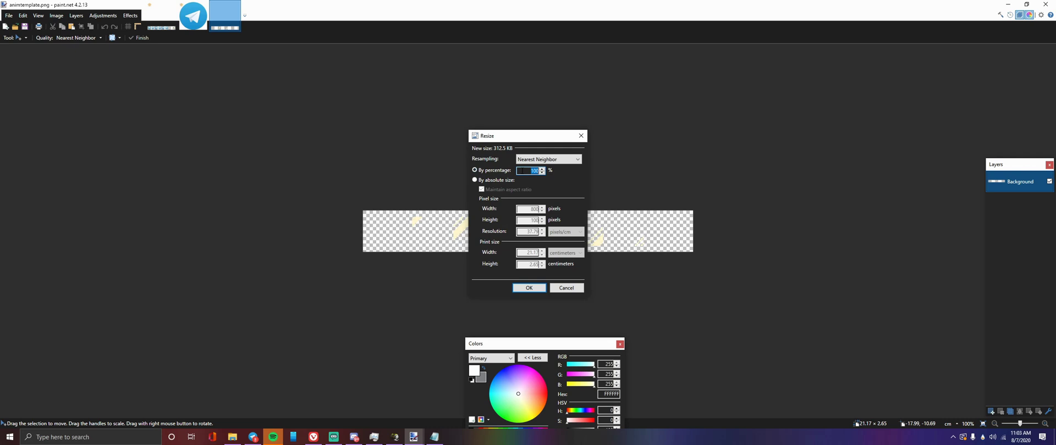
key(Return)
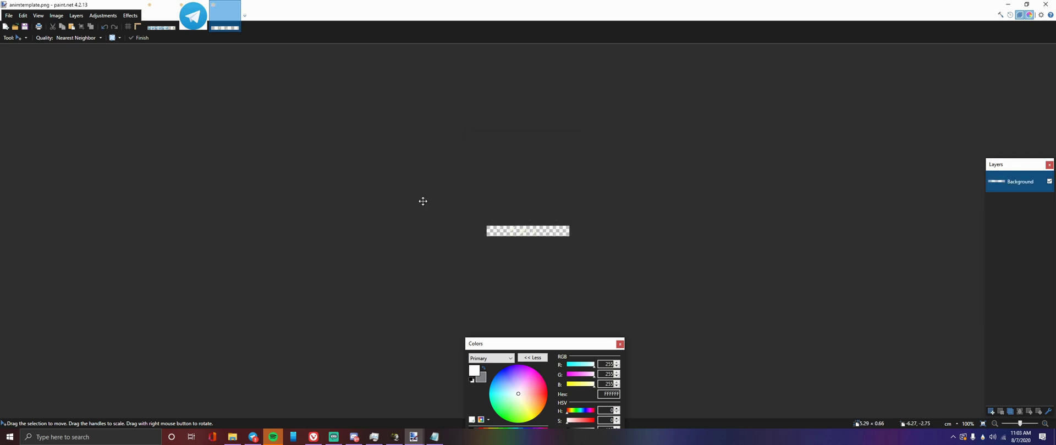
scroll(526, 285, up, 3)
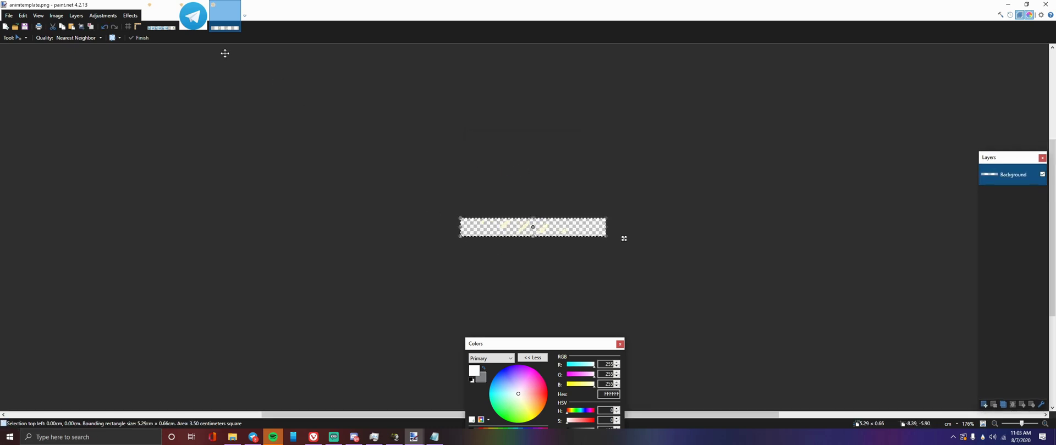
In amazonanim.png, paste the cream shine stripes onto a new Layer 3
key(ctrl+Tab)
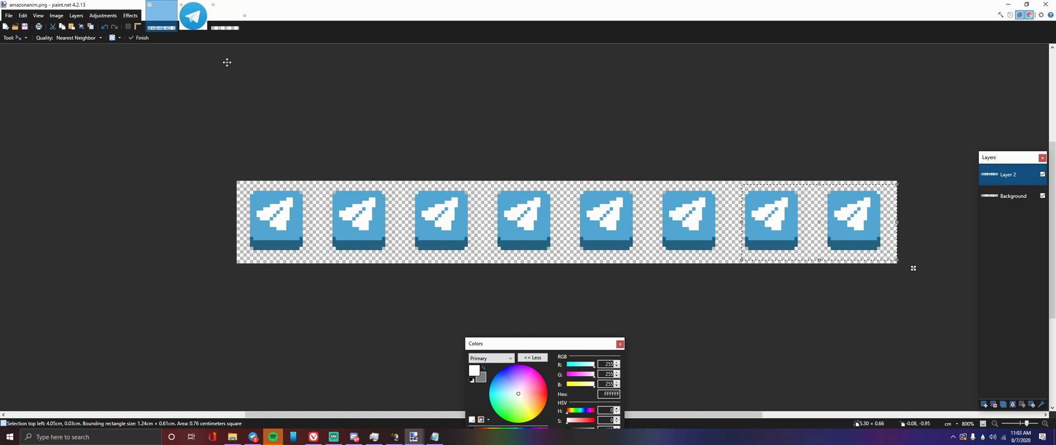
click(984, 404)
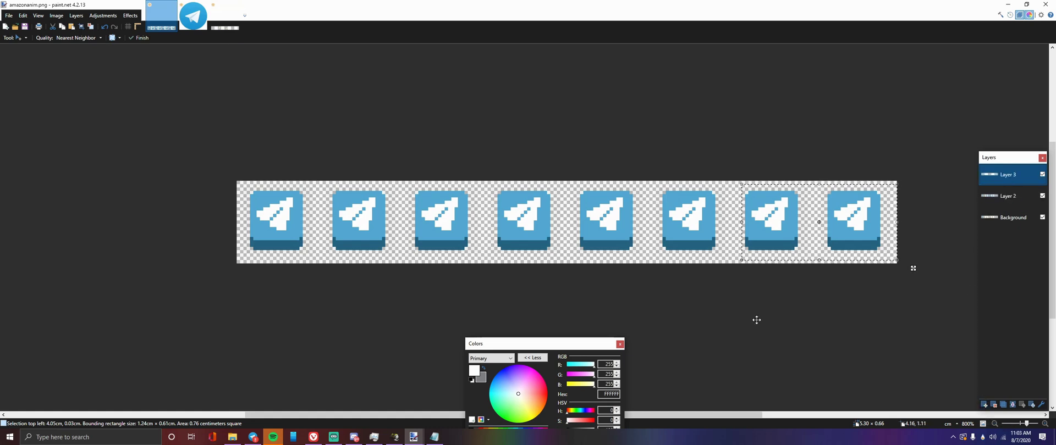
key(ctrl+v)
scroll(600, 263, up, 5)
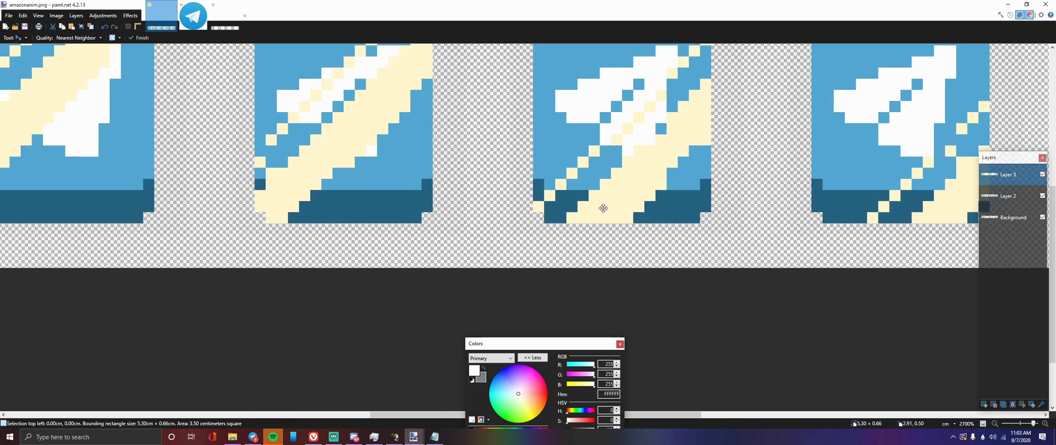
scroll(605, 211, down, 3)
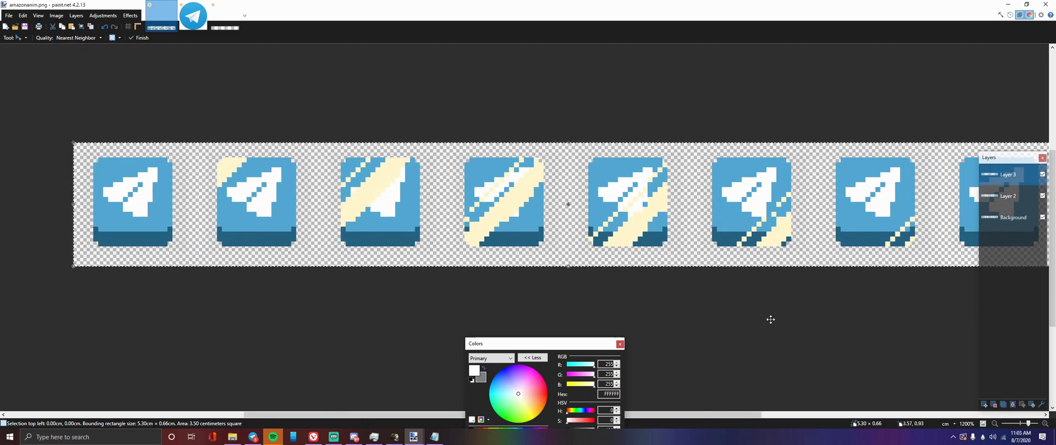
mouse_move(768, 315)
mouse_down()
mouse_move(576, 310)
mouse_move(780, 323)
mouse_up()
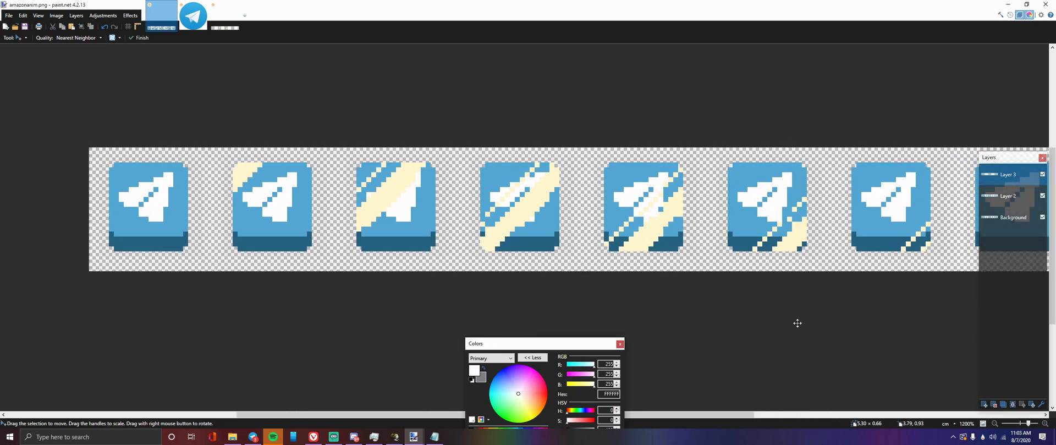
key(s)
key(s)
key(s)
key(s)
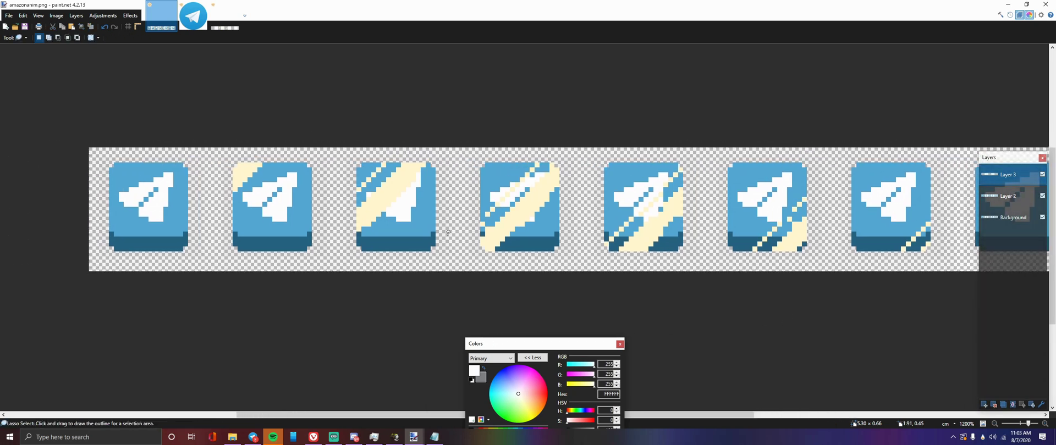
Magic-wand select at lower tolerance, erase stray shine with a width-70 eraser, then deselect
click(448, 235)
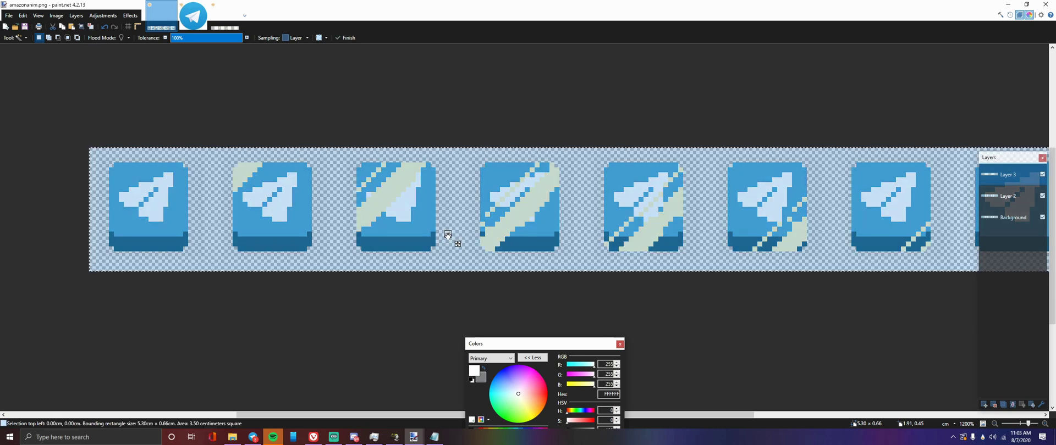
drag(209, 38, 162, 39)
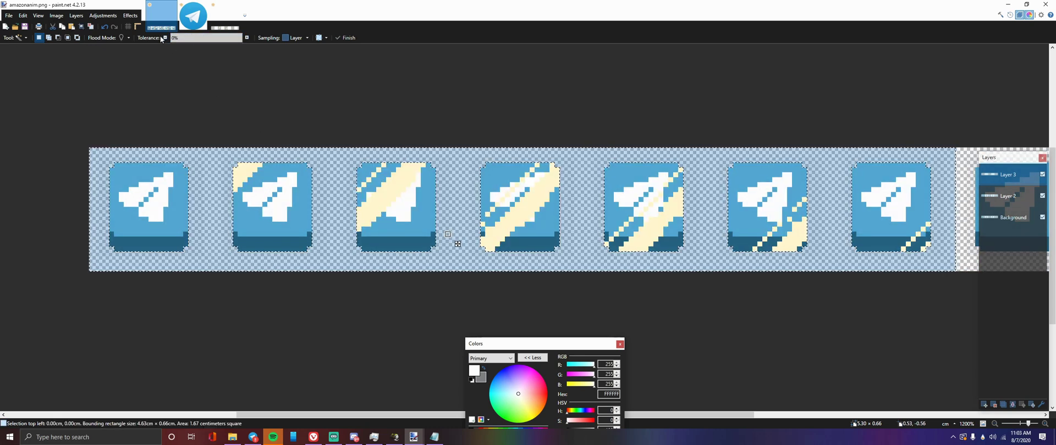
key(e)
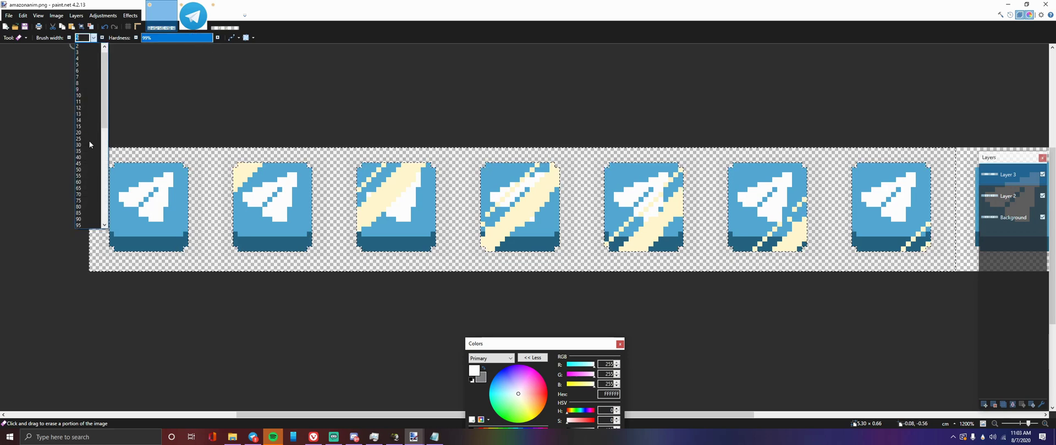
key(bracketright)
key(bracketright)
key(bracketright)
key(bracketright)
key(bracketright)
key(bracketright)
key(bracketright)
key(bracketright)
key(bracketright)
key(bracketright)
key(bracketright)
key(bracketright)
key(bracketright)
key(bracketright)
key(bracketright)
key(bracketright)
key(bracketright)
key(bracketright)
key(bracketright)
key(bracketright)
scroll(177, 244, down, 5)
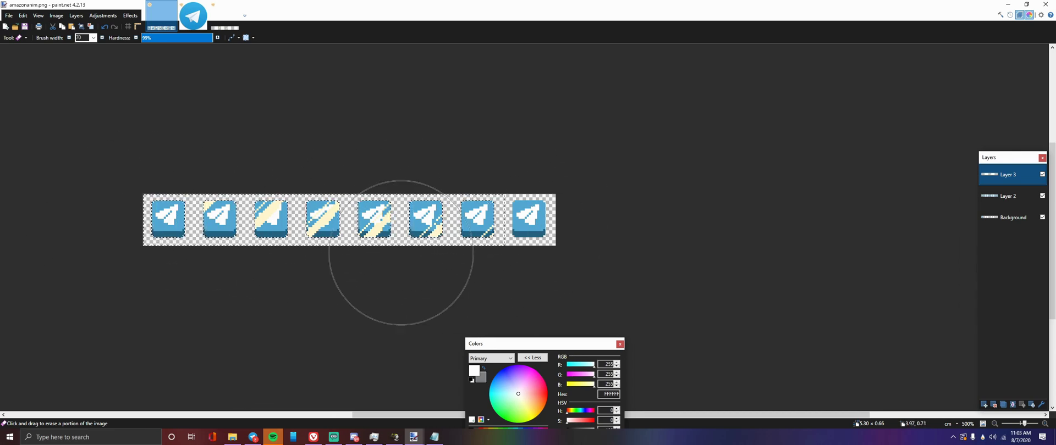
scroll(209, 253, up, 6)
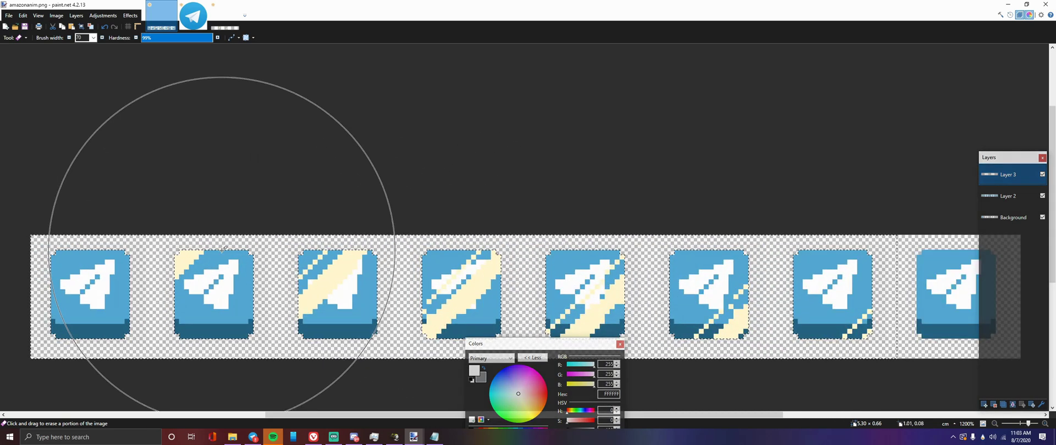
key(ctrl+d)
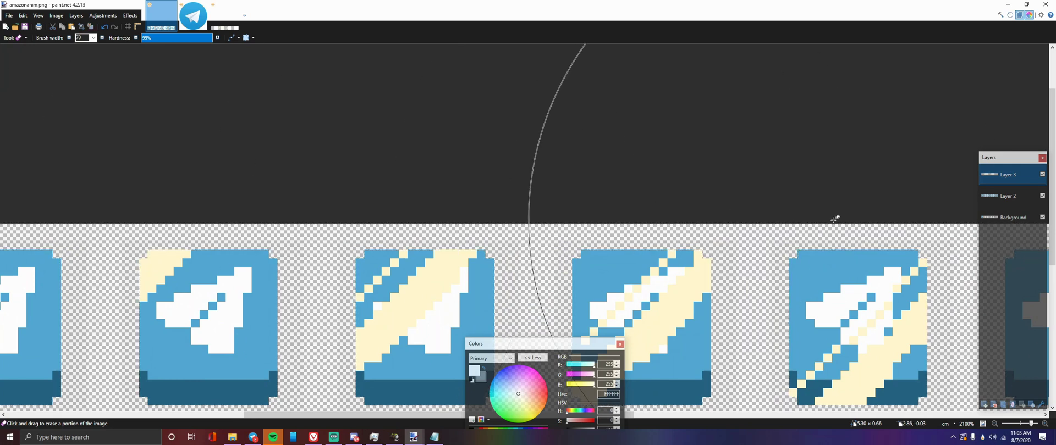
key(s)
scroll(601, 188, up, 1)
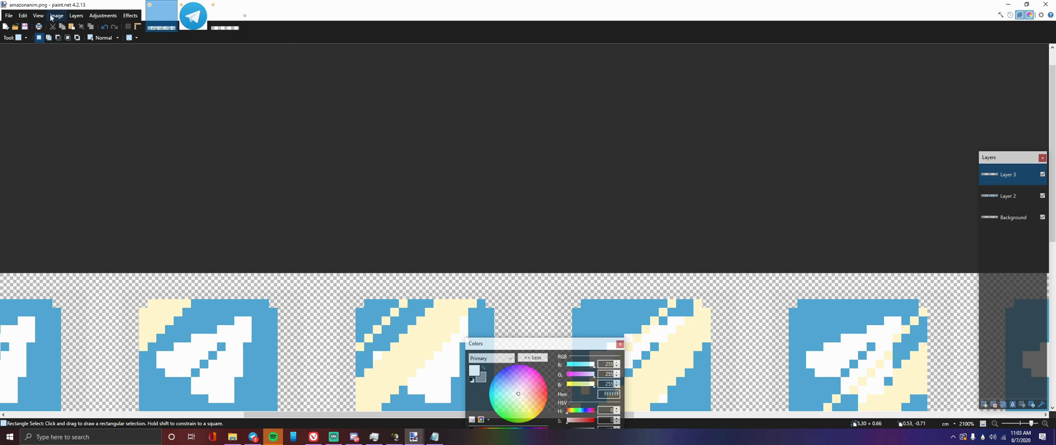
scroll(231, 177, down, 3)
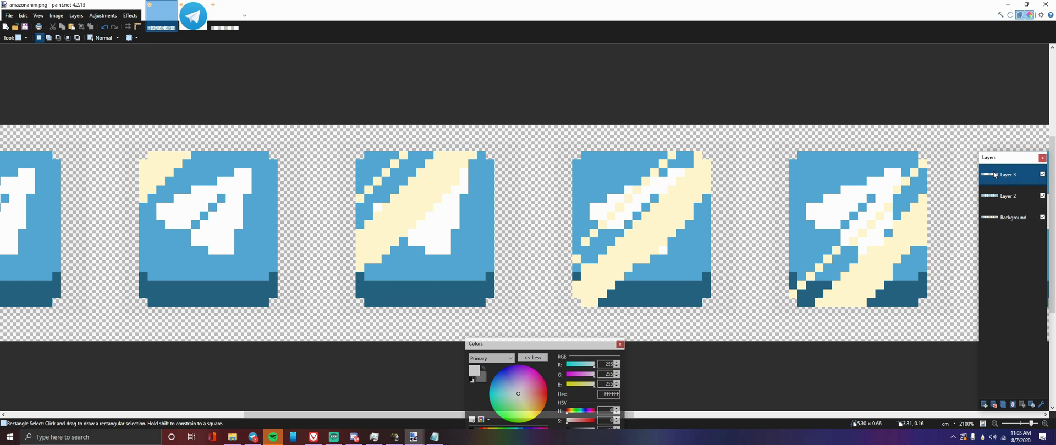
Merge Layer 3 and Layer 2 down into a single Background layer
click(1013, 407)
click(1013, 407)
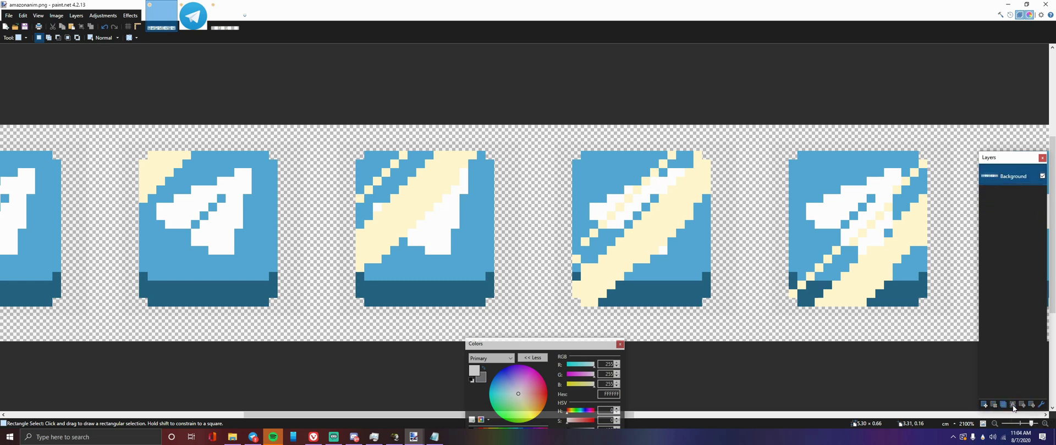
scroll(819, 315, down, 4)
scroll(819, 315, down, 4)
scroll(818, 314, up, 3)
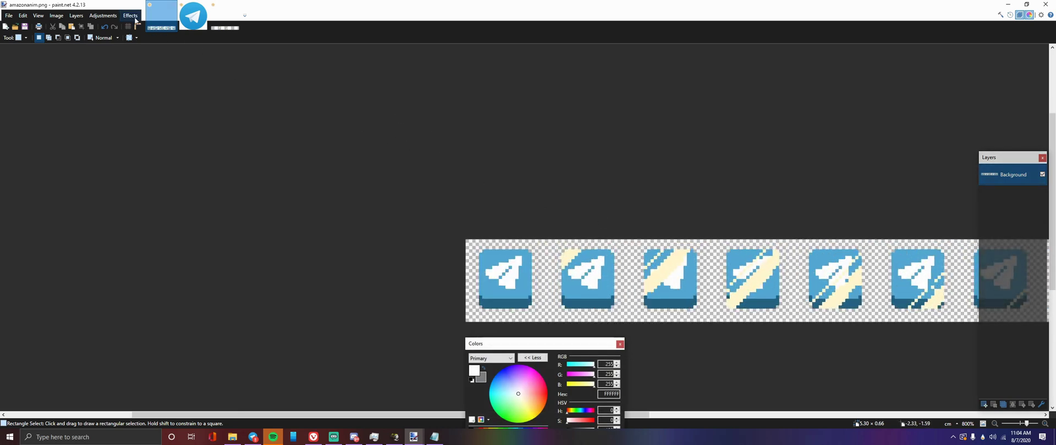
Enlarge the image by percentage to 400% with Nearest Neighbor resampling
click(56, 16)
click(64, 37)
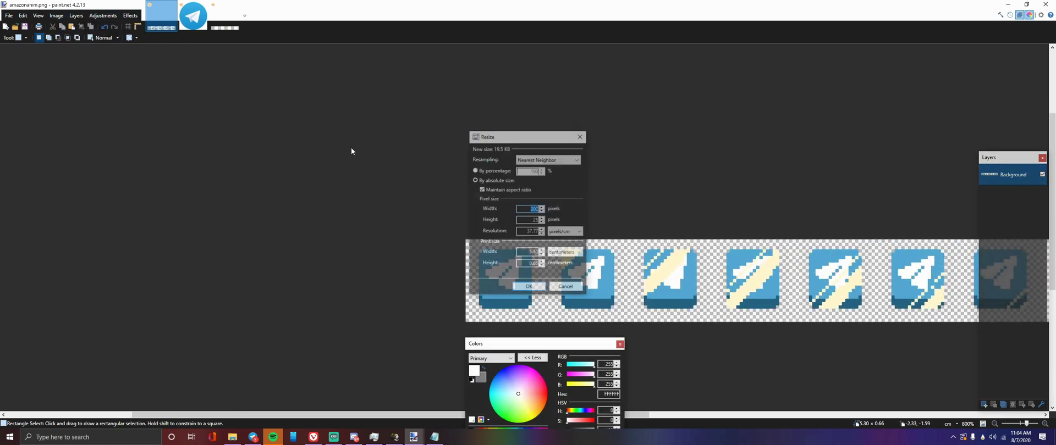
click(480, 171)
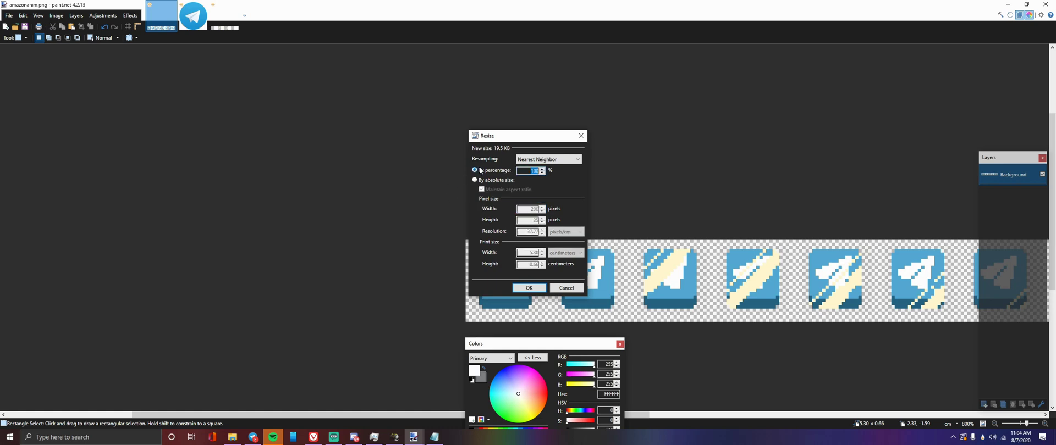
text(400)
key(Return)
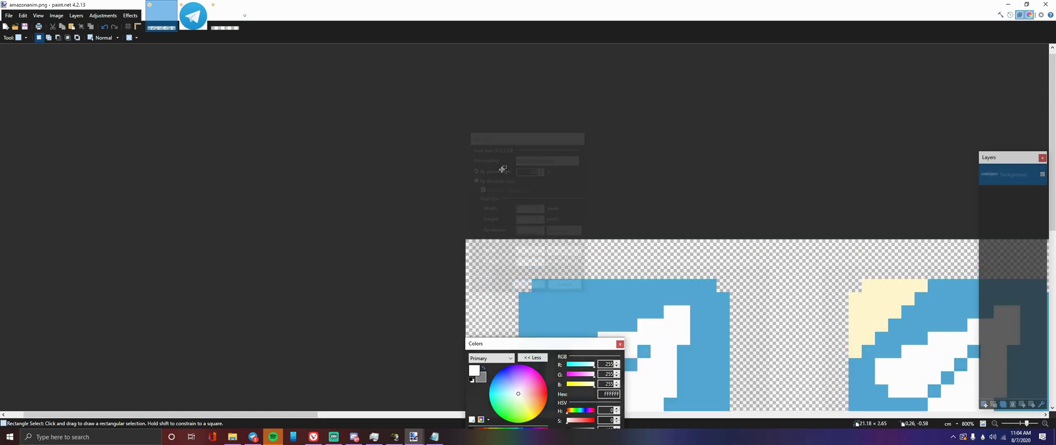
scroll(601, 198, down, 5)
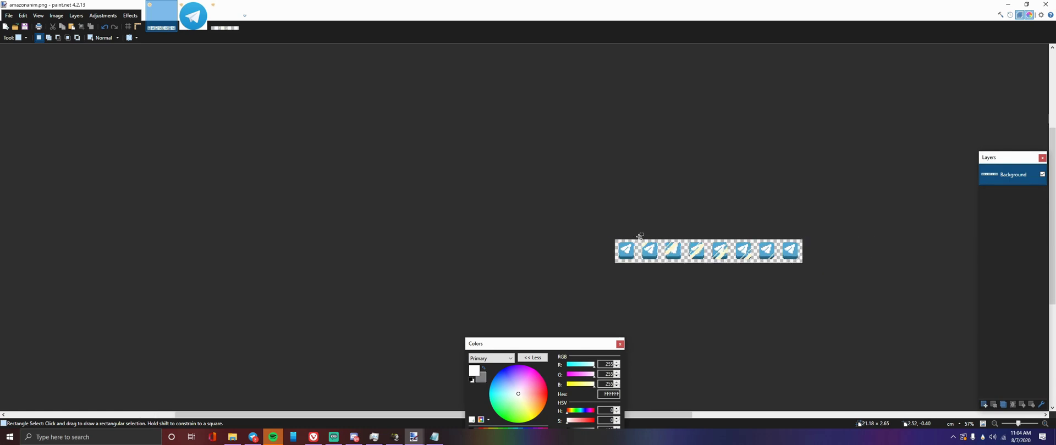
scroll(843, 308, up, 3)
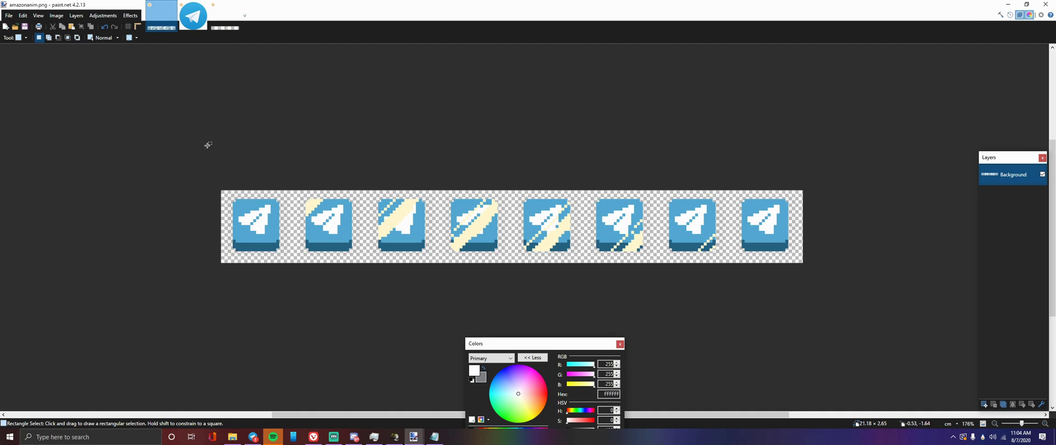
Save the strip as telegramanim.png with default PNG settings, then show the desktop
click(9, 16)
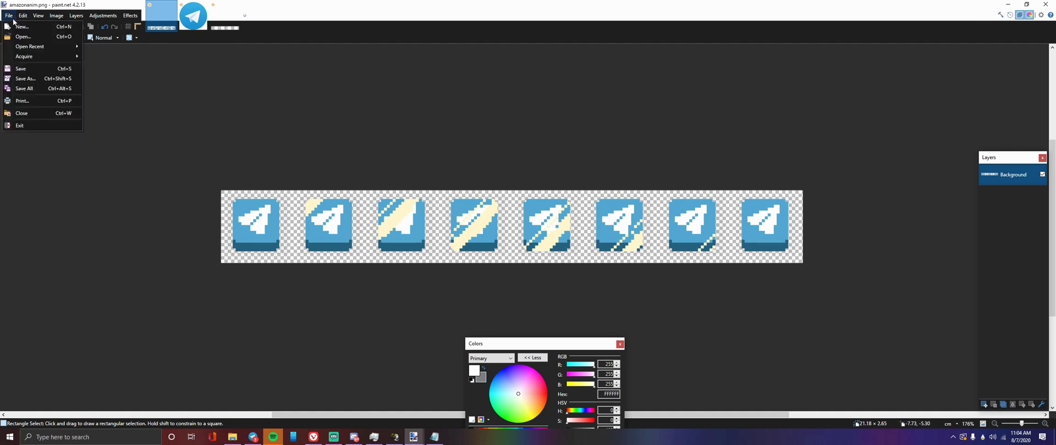
click(26, 78)
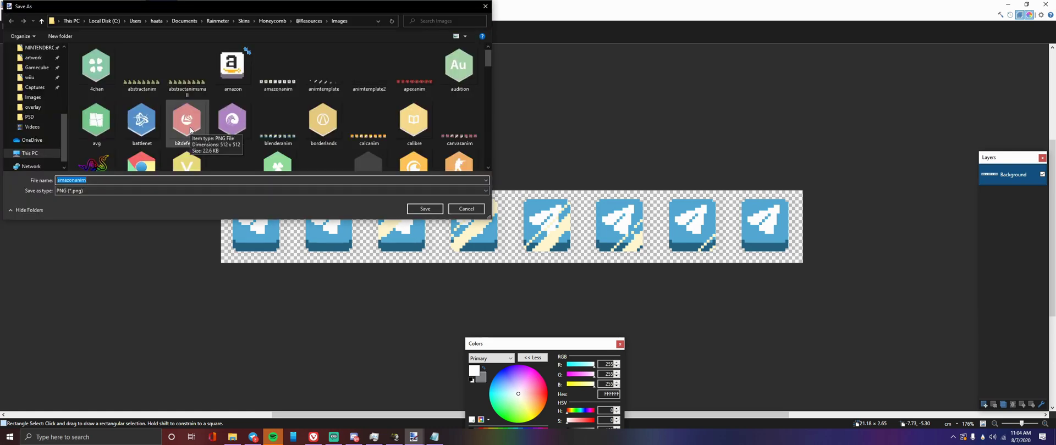
text(tel)
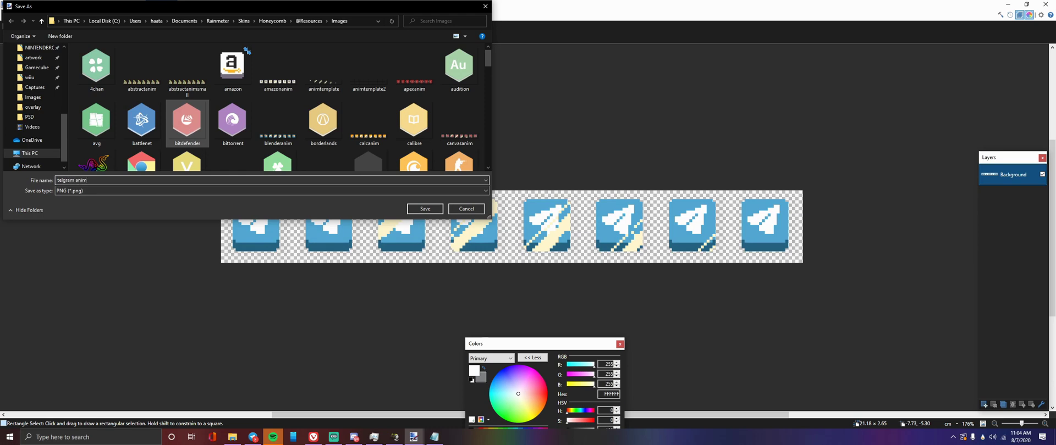
text(gram)
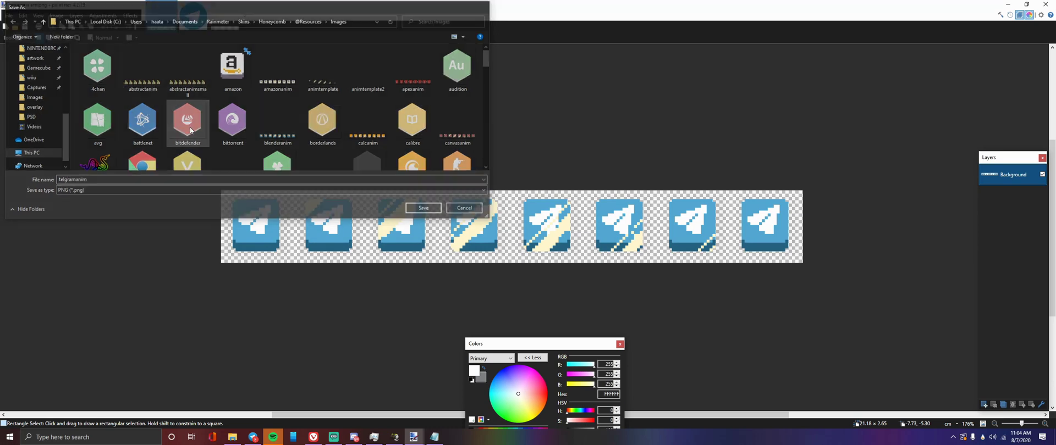
key(Return)
click(218, 238)
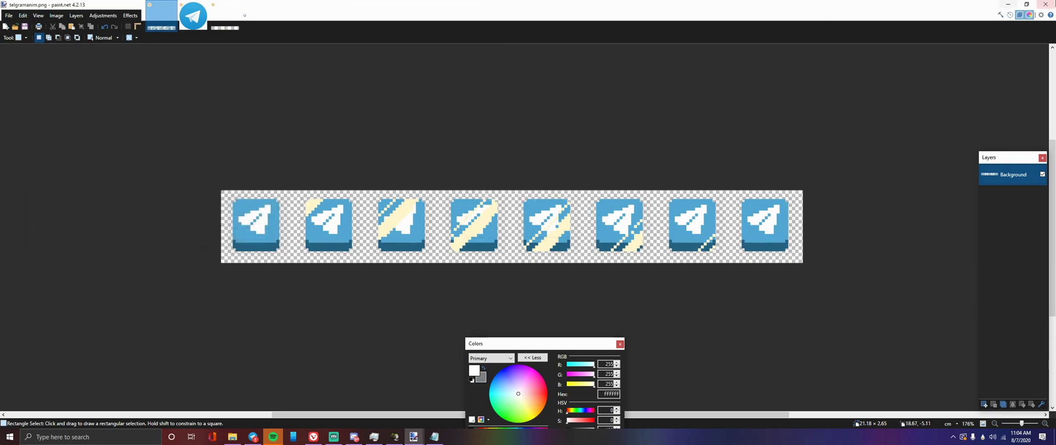
key(super+d)
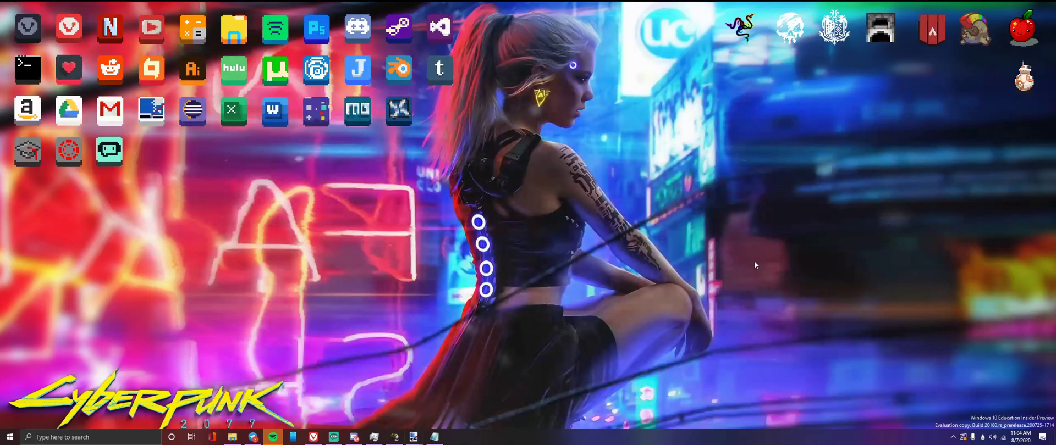
click(232, 437)
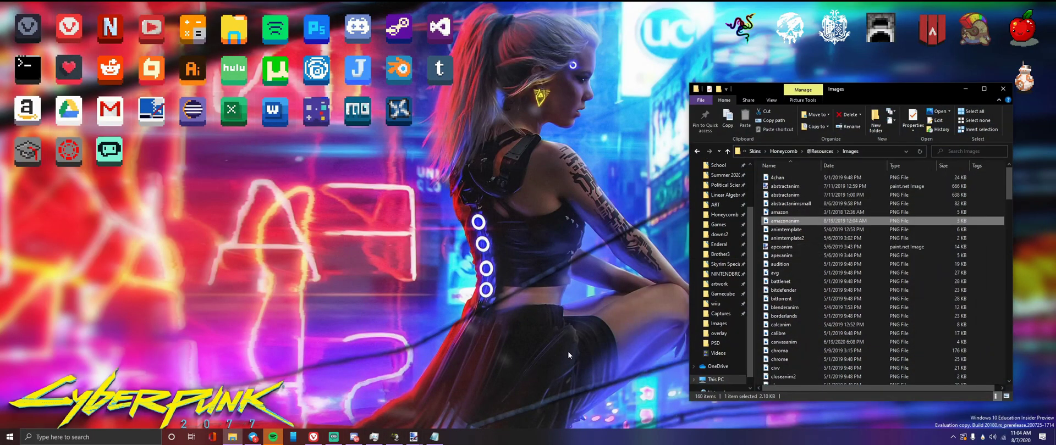
click(820, 150)
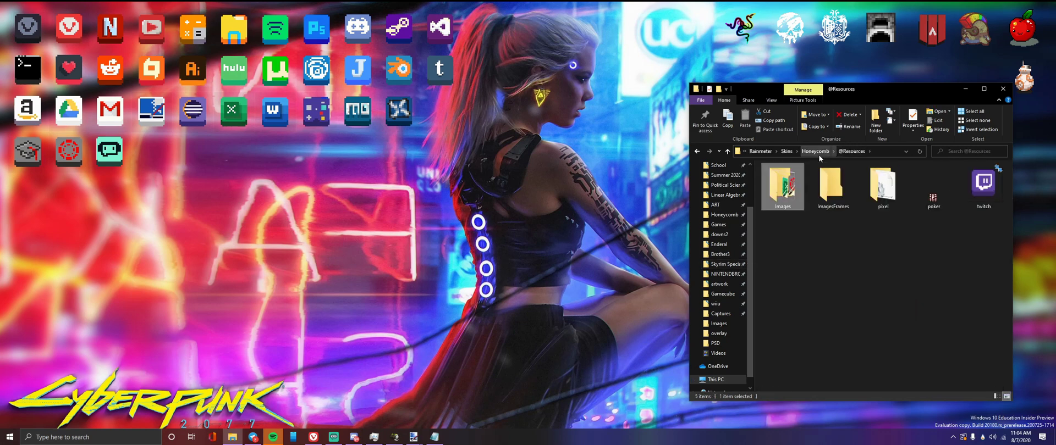
click(818, 151)
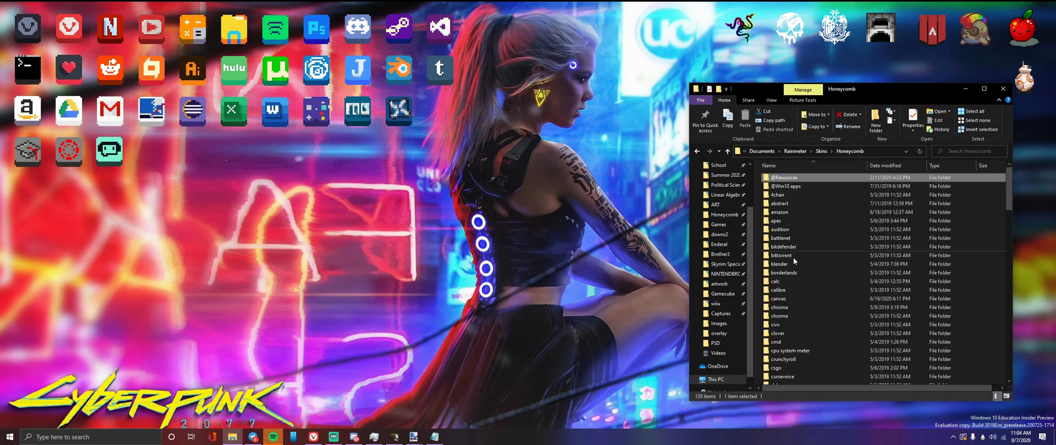
double_click(785, 183)
click(875, 199)
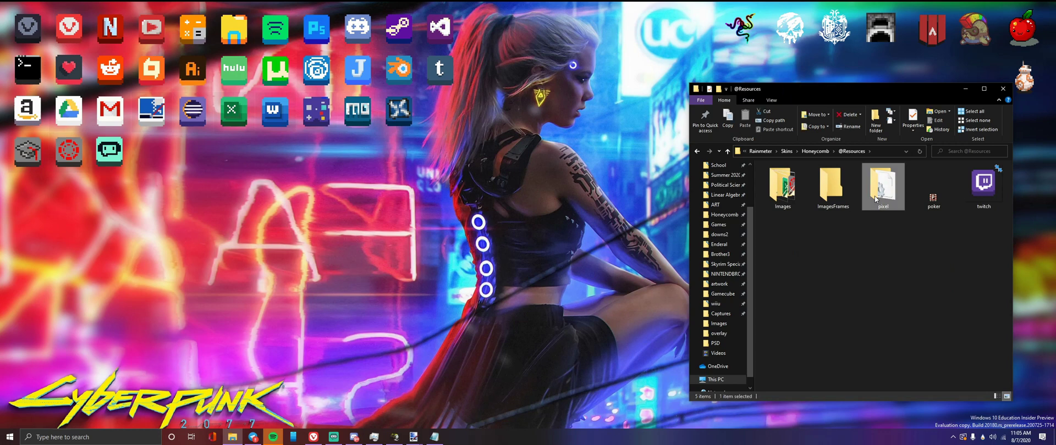
click(696, 151)
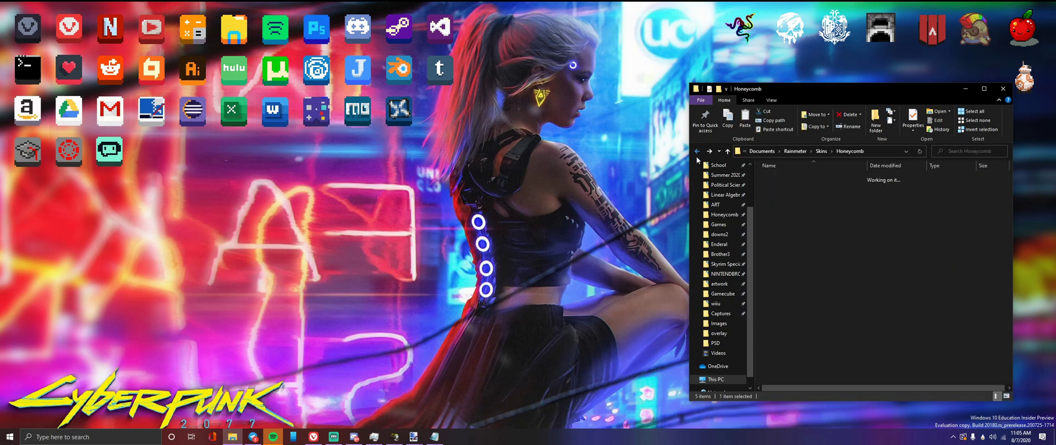
click(761, 228)
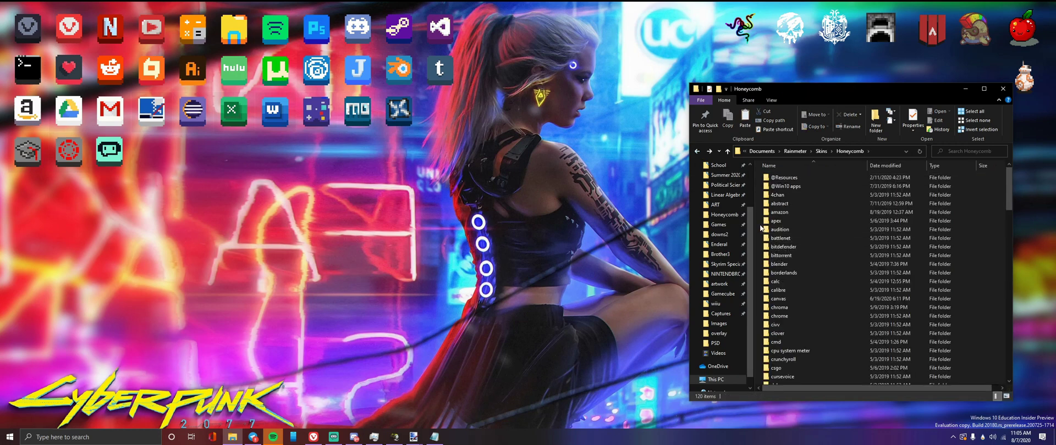
Paste the pixel folder into Honeycomb and rename the copy to telegram
key(ctrl+v)
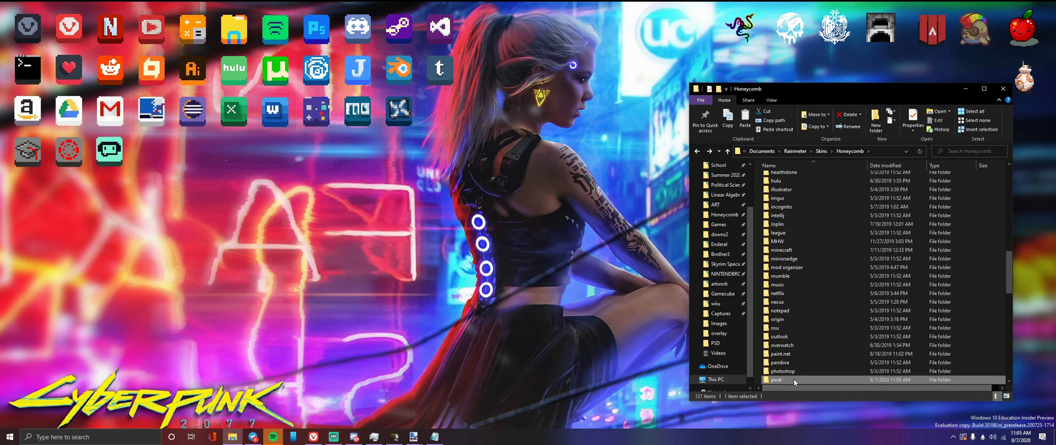
right_click(819, 377)
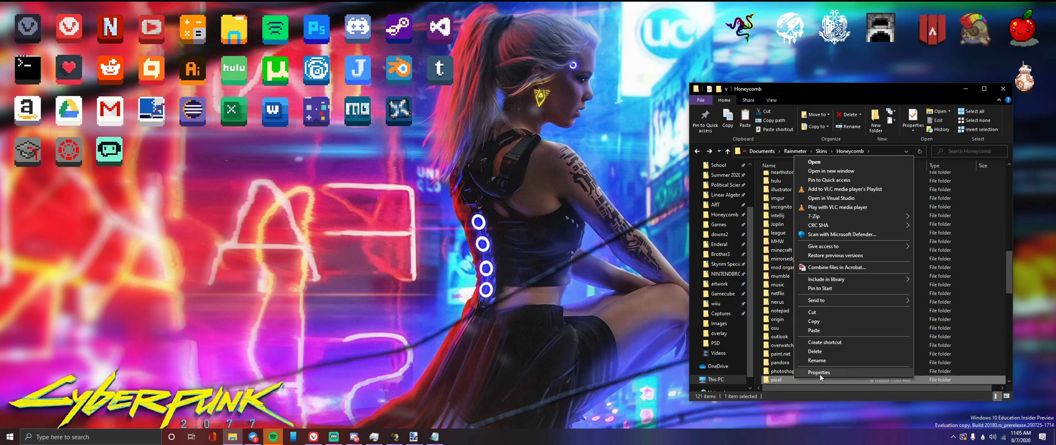
click(829, 359)
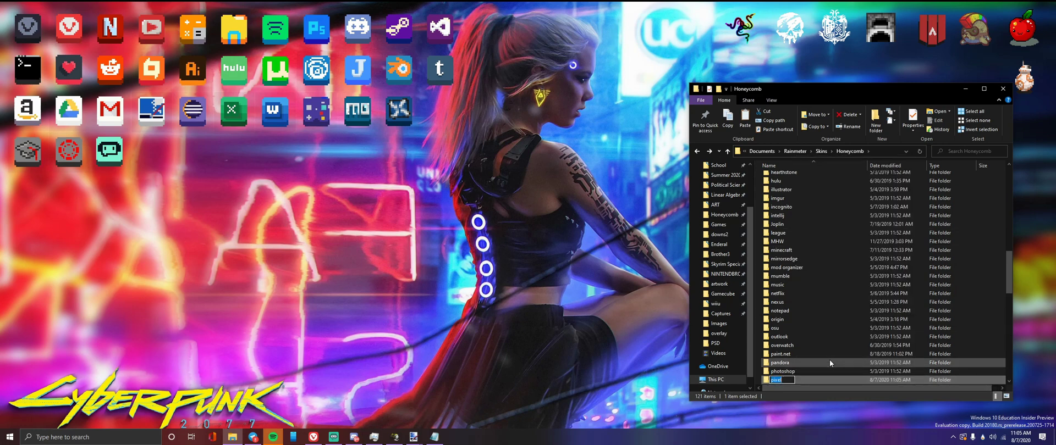
text(telgrame)
key(Return)
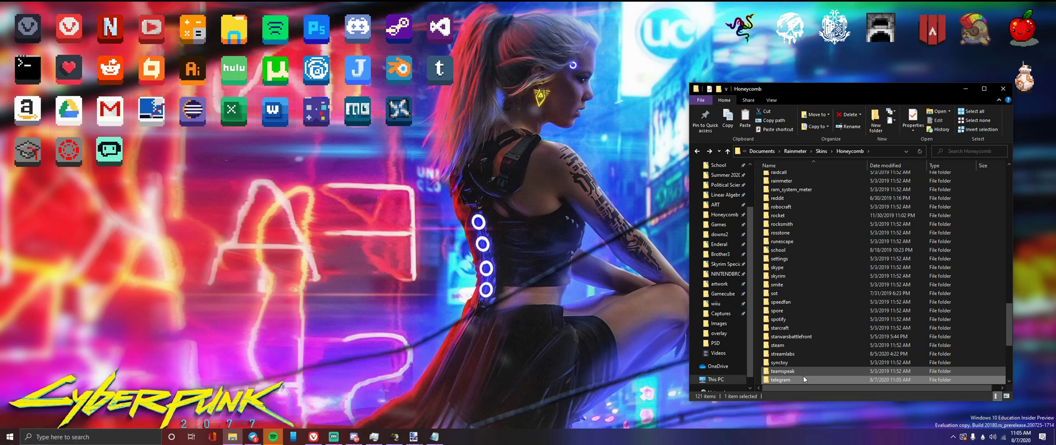
Open the telegram folder's pixel.ini and point its image path to telegramanim
double_click(806, 377)
double_click(785, 180)
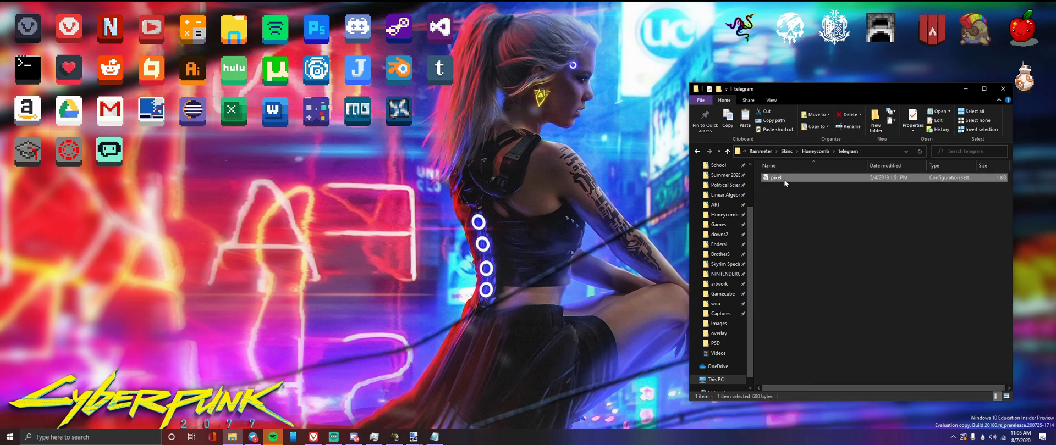
click(701, 185)
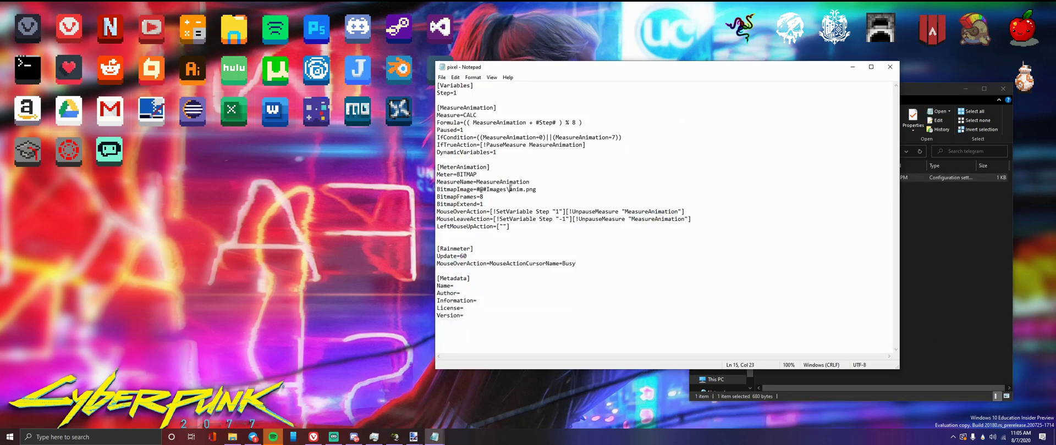
text(telegram)
Find Telegram.exe via search and copy its Documents folder location from Properties
right_click(252, 437)
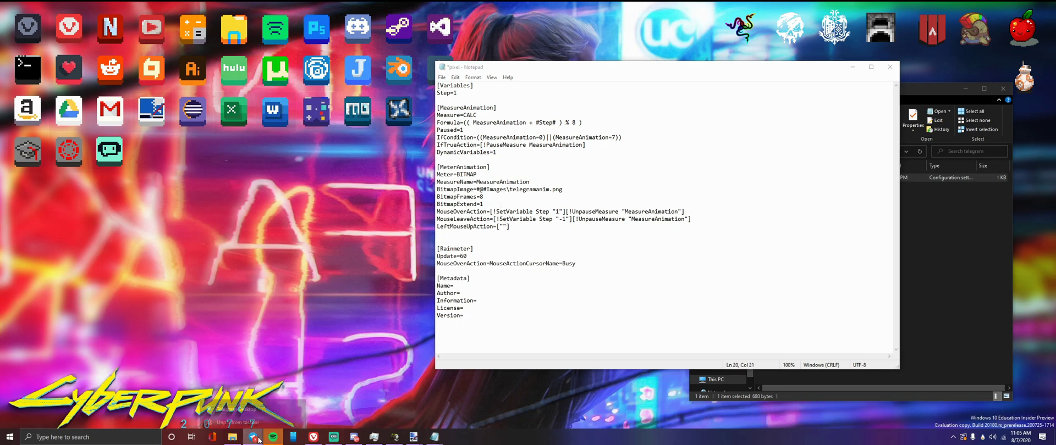
key(super)
text(tel)
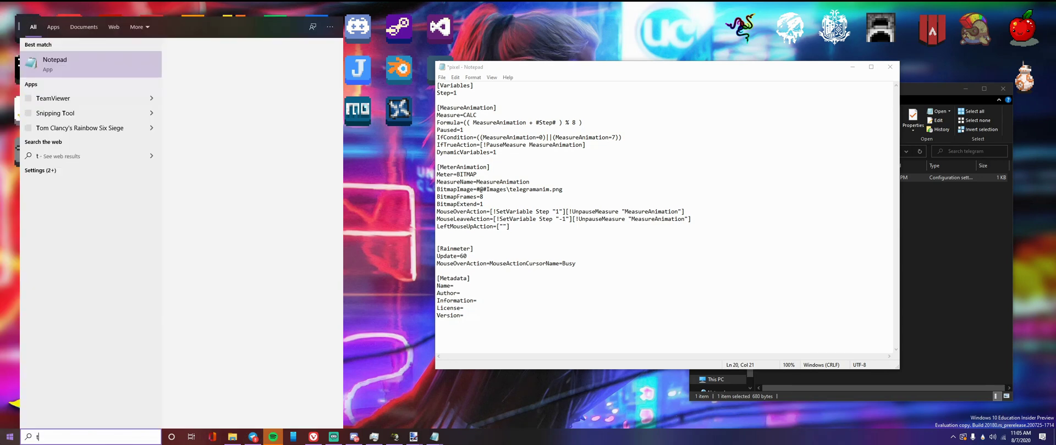
right_click(66, 92)
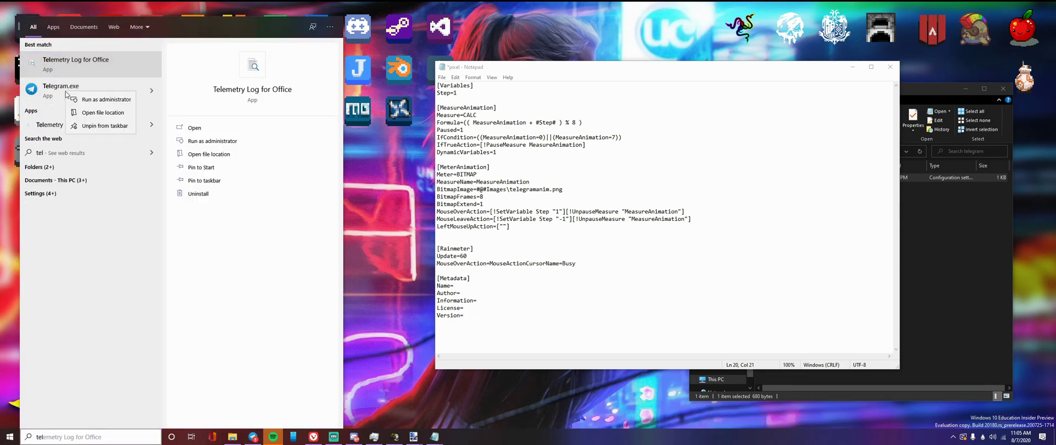
click(84, 112)
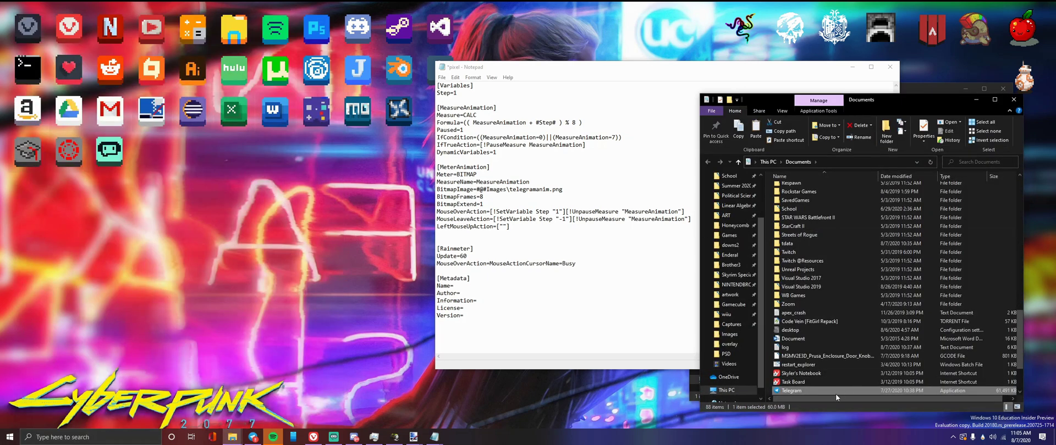
right_click(836, 394)
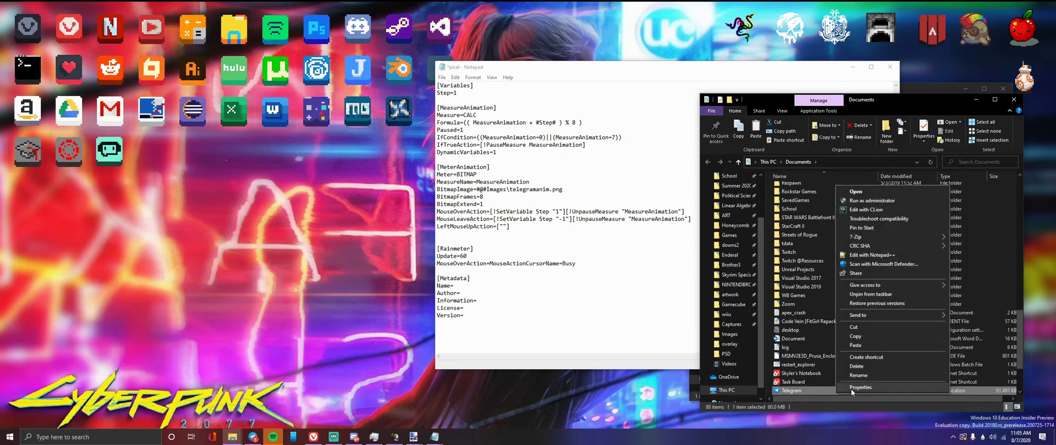
click(850, 388)
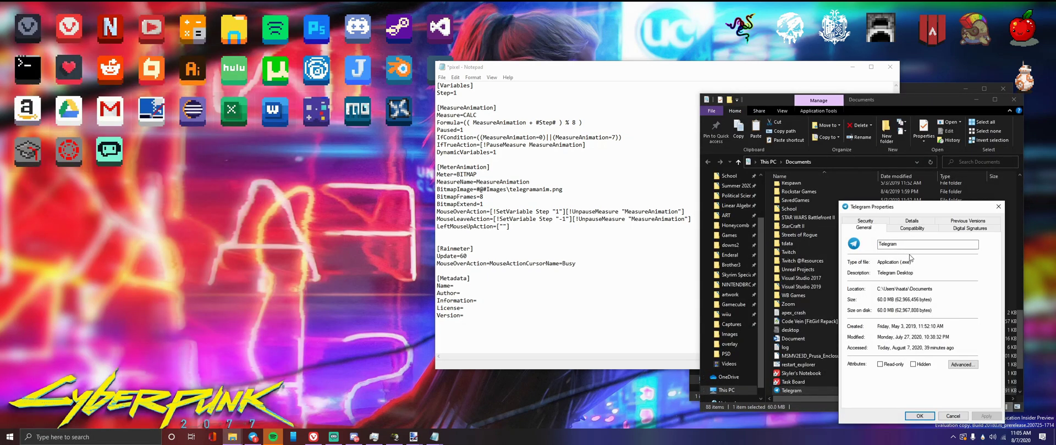
key(alt+Tab)
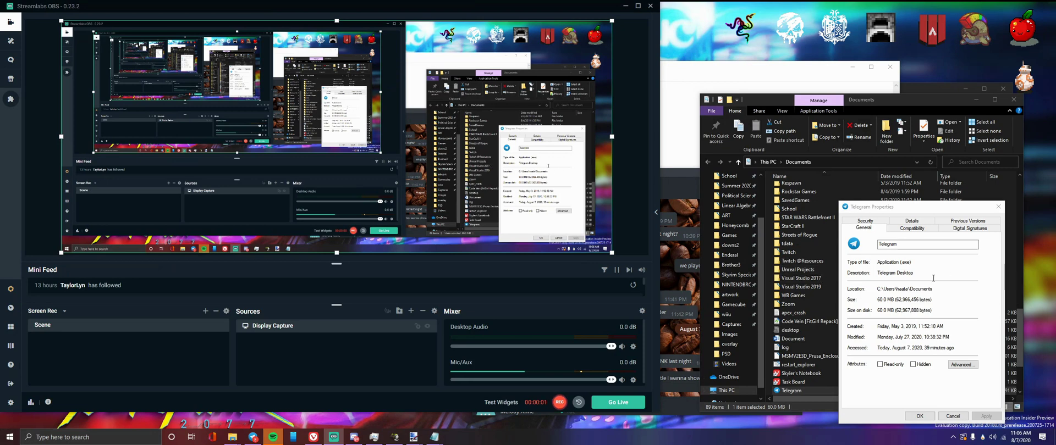
drag(933, 290, 872, 295)
key(ctrl+c)
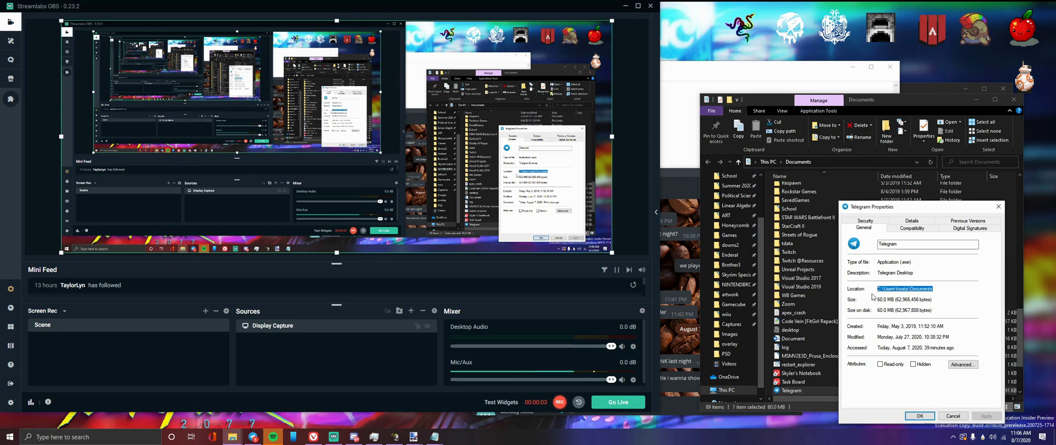
click(733, 105)
key(alt+Tab)
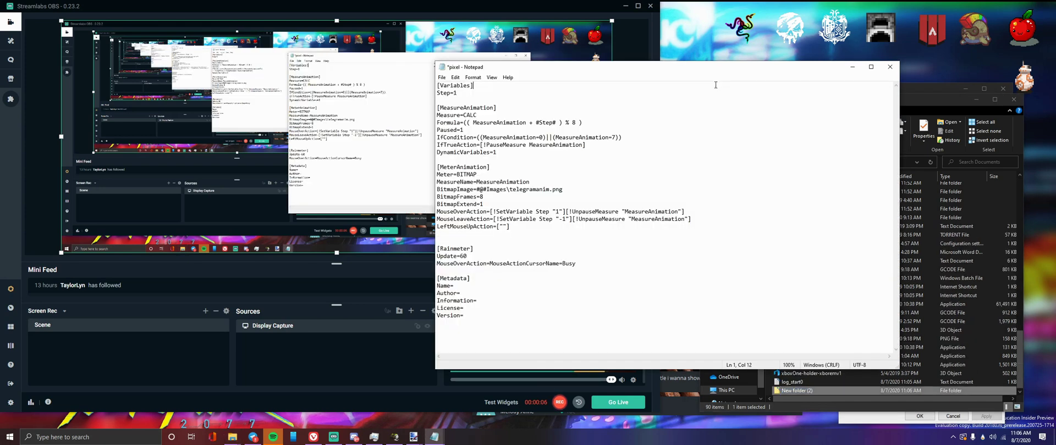
Set LeftMouseUpAction to the Documents path plus \Telegram.exe and save pixel.ini
click(503, 226)
key(ctrl+v)
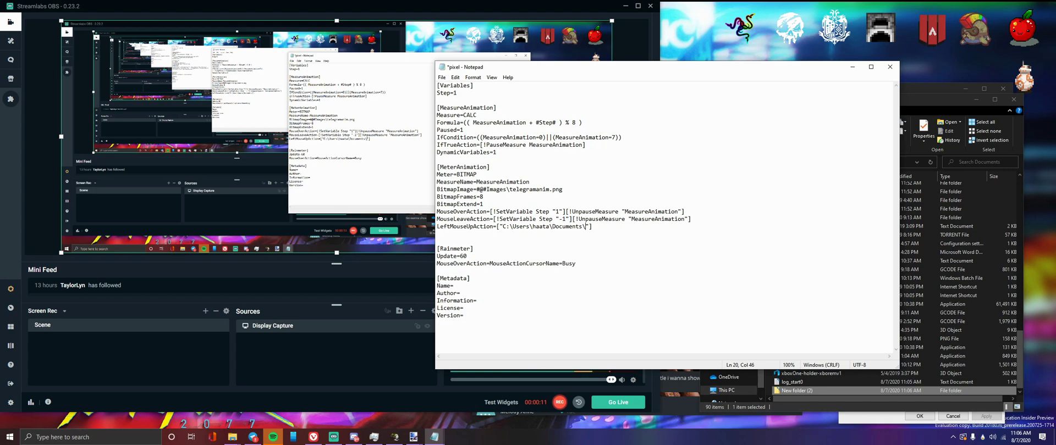
text(\Te)
text(legra)
text(m.,)
text(exe)
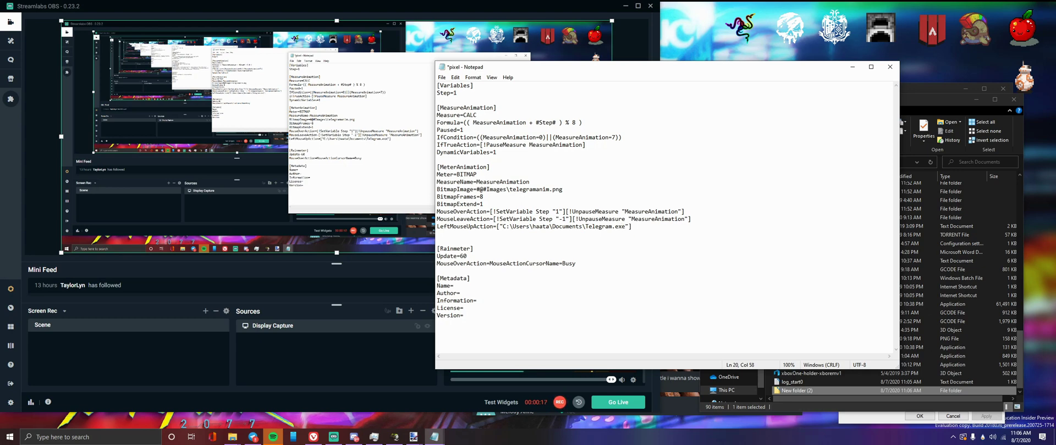
key(ctrl+s)
Close Notepad, refresh all skins in Manage Rainmeter, and load Honeycomb > telegram > pixel.ini
click(890, 67)
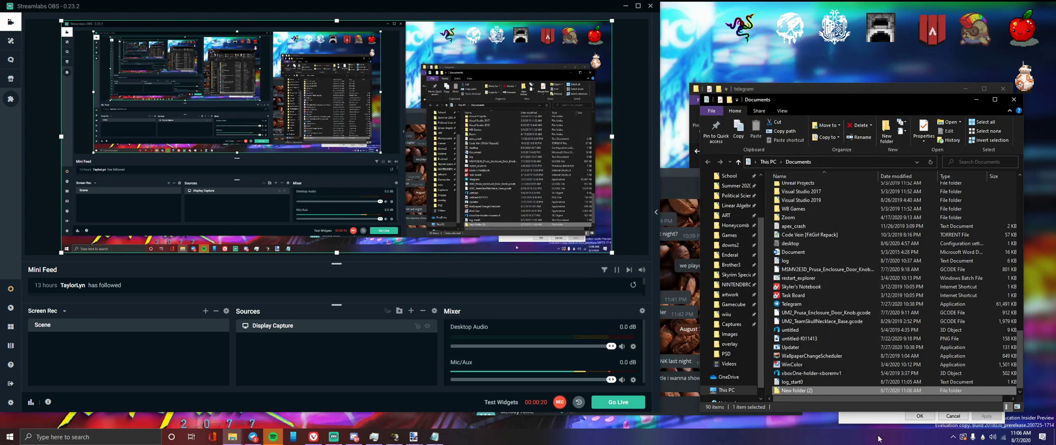
double_click(982, 437)
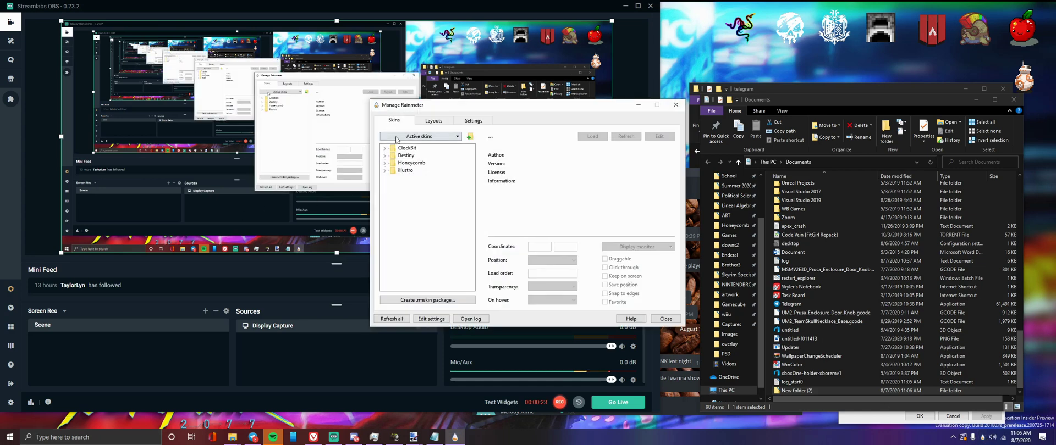
click(384, 162)
click(391, 319)
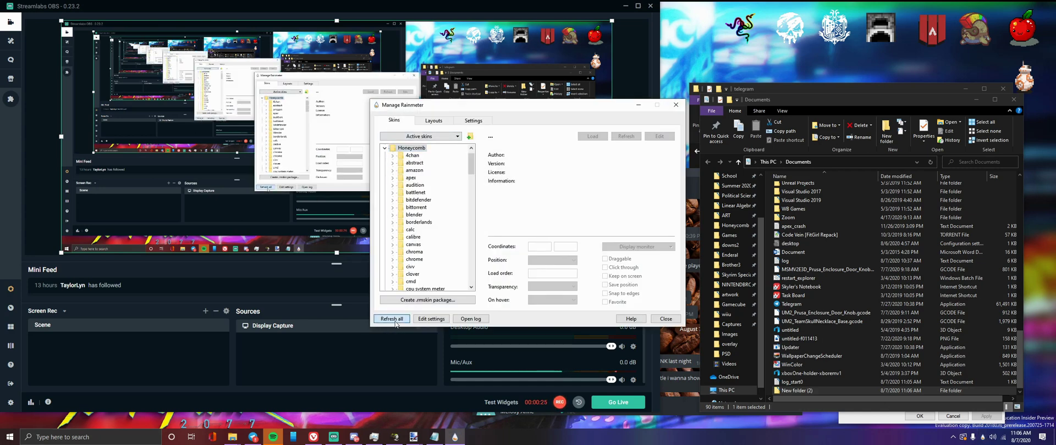
click(385, 163)
scroll(416, 265, down, 10)
scroll(416, 265, up, 2)
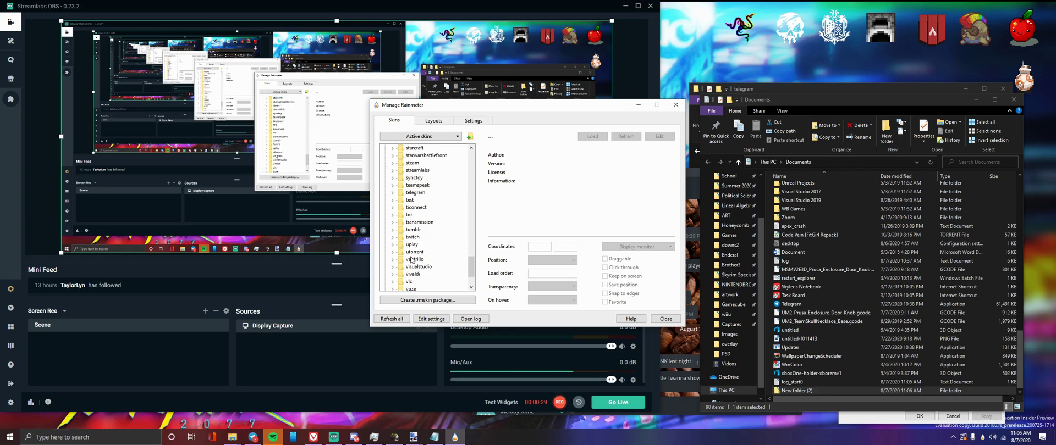
scroll(410, 254, up, 1)
double_click(402, 215)
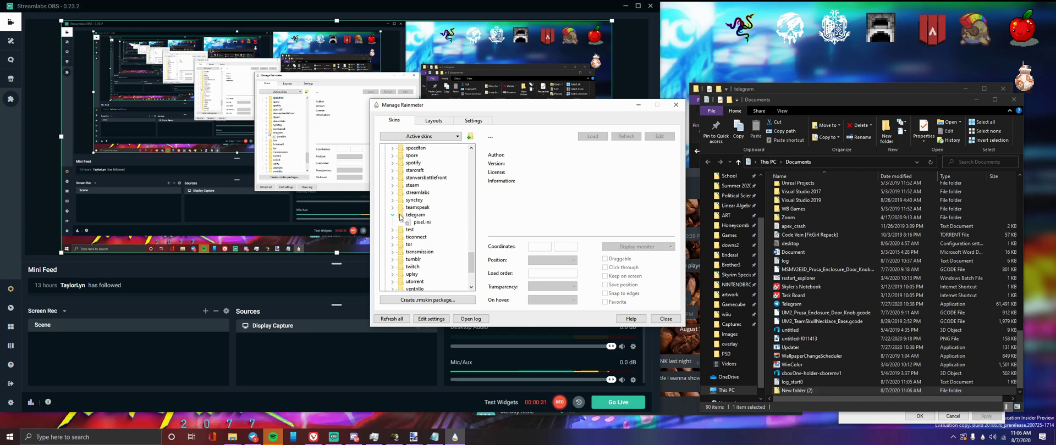
click(418, 222)
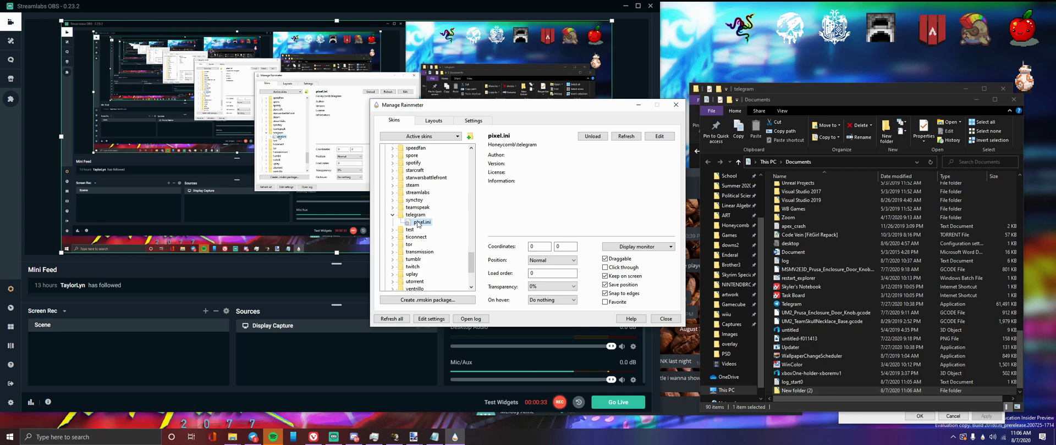
Check the new Telegram icon on the desktop, then stop the recording
key(super+d)
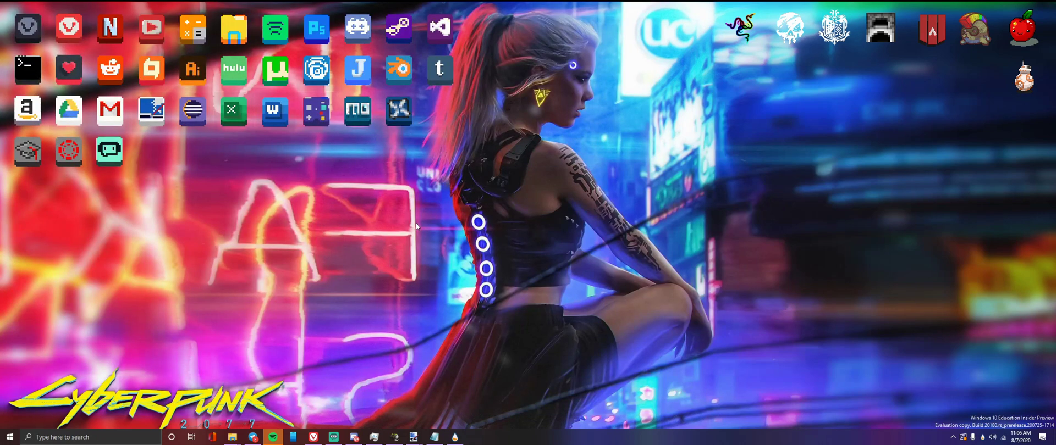
key(super+d)
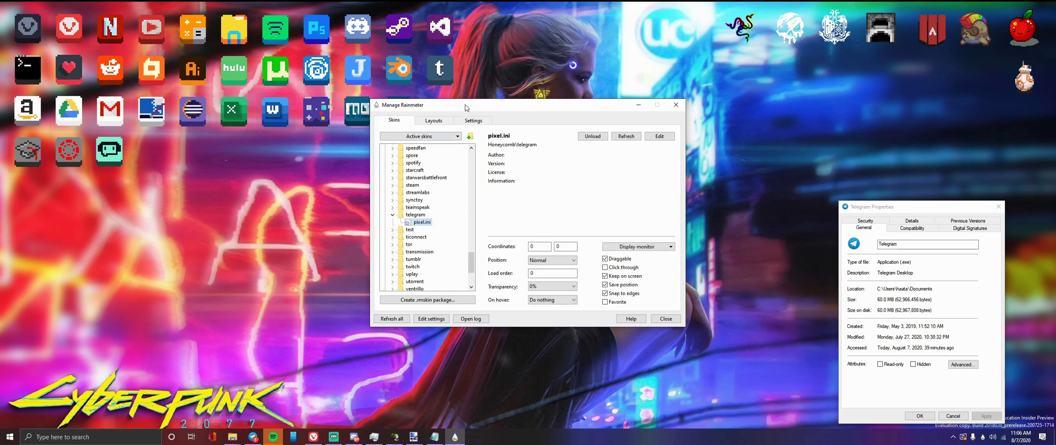
drag(465, 108, 595, 164)
key(alt+Tab)
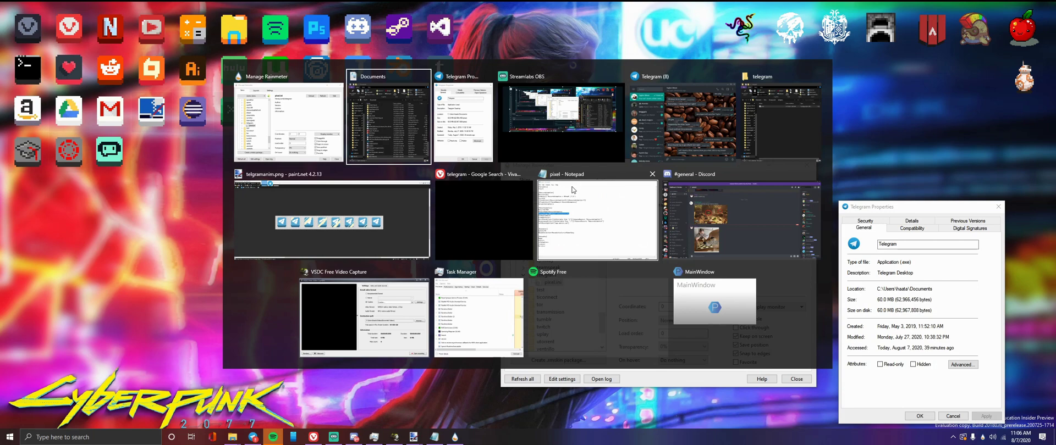
key(alt+Tab)
key(alt+Tab)
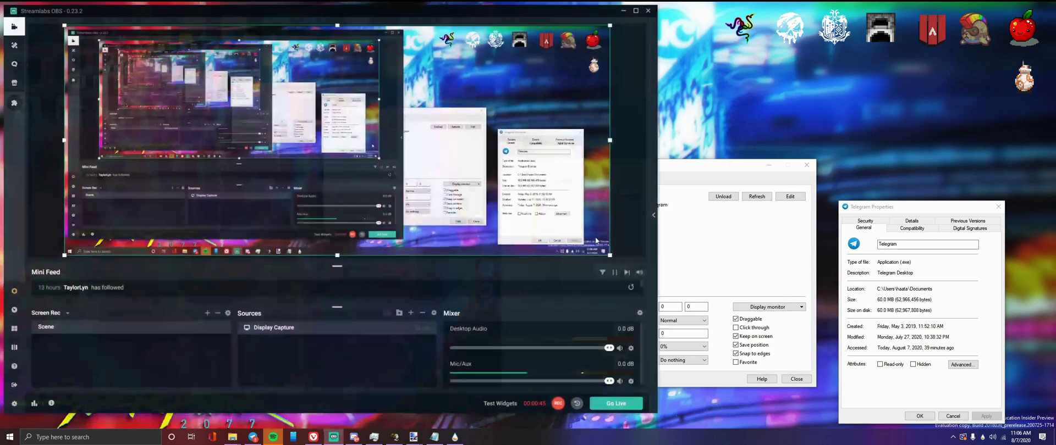
click(561, 402)
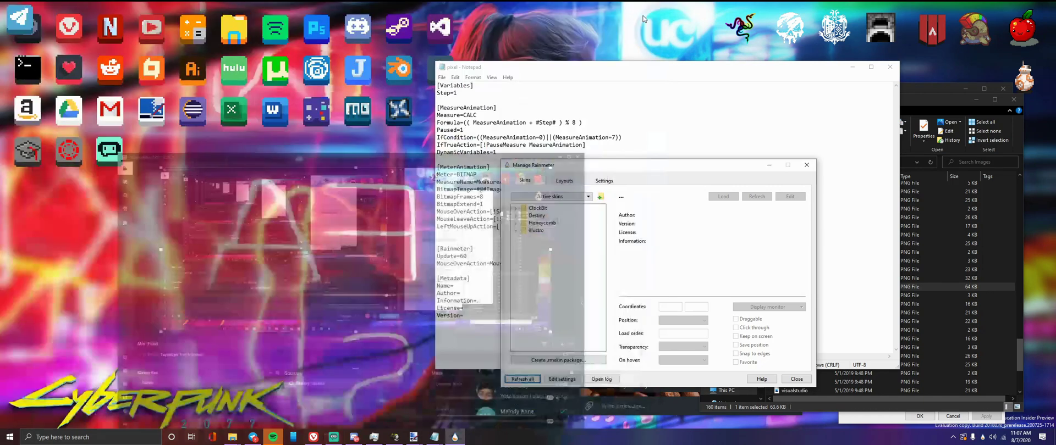
Minimize Streamlabs OBS and drag the Telegram skin off the desktop's top-left corner
click(626, 5)
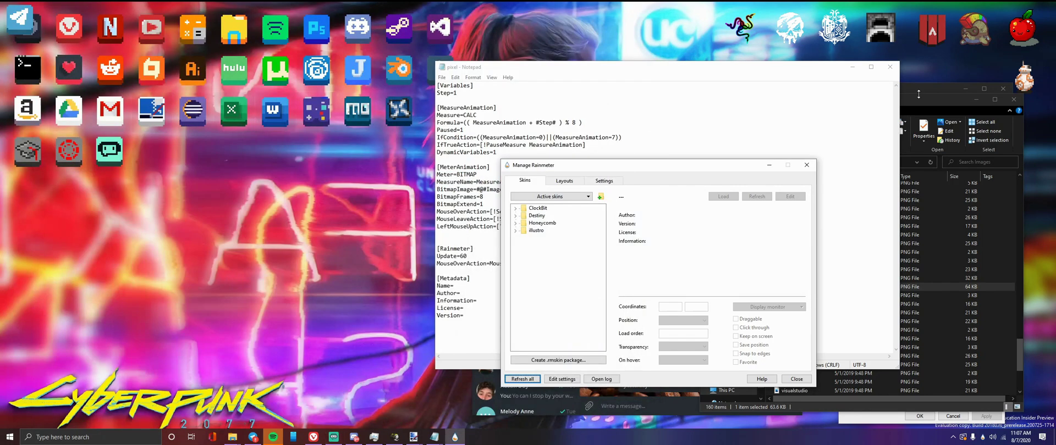
click(919, 96)
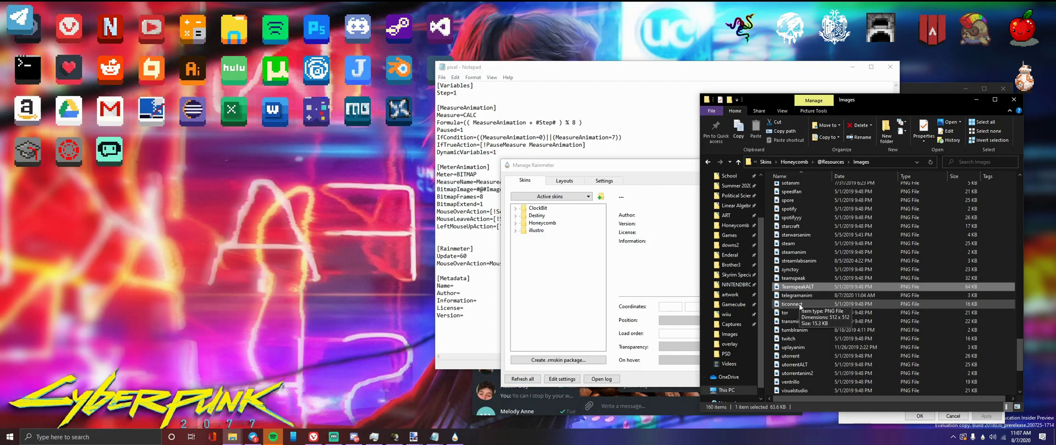
click(547, 67)
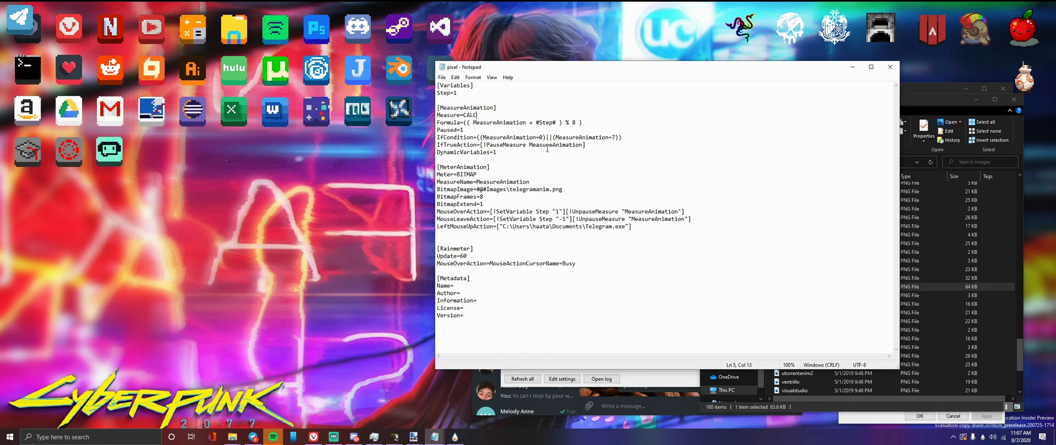
drag(14, 24, 124, 145)
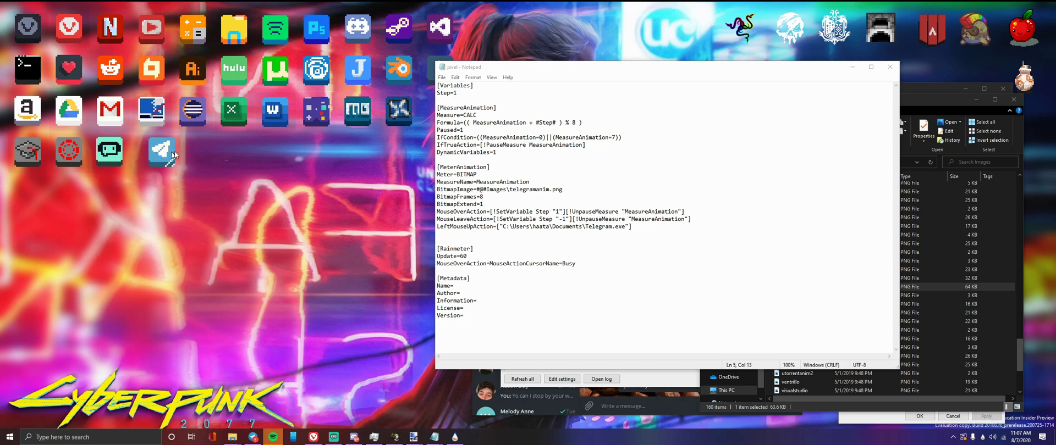
Shift the mo icon one slot right and drop Telegram into the grid's third row
drag(492, 69, 516, 219)
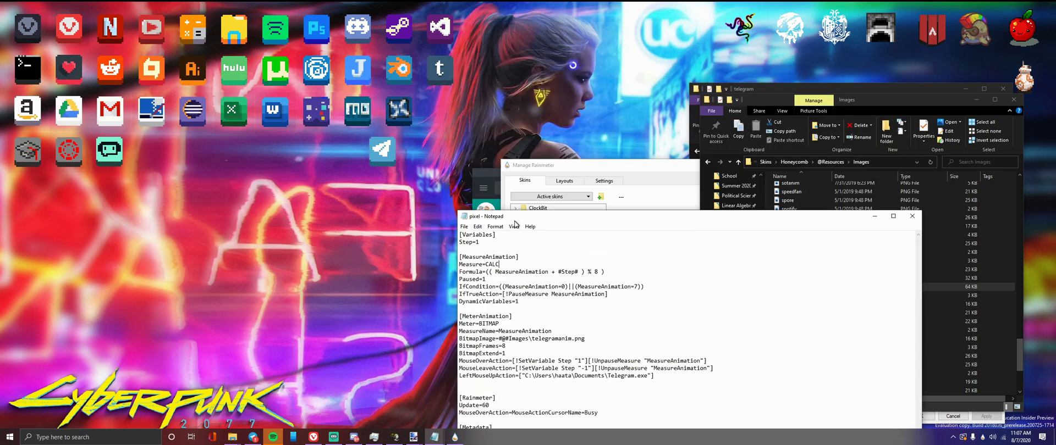
drag(361, 116, 419, 115)
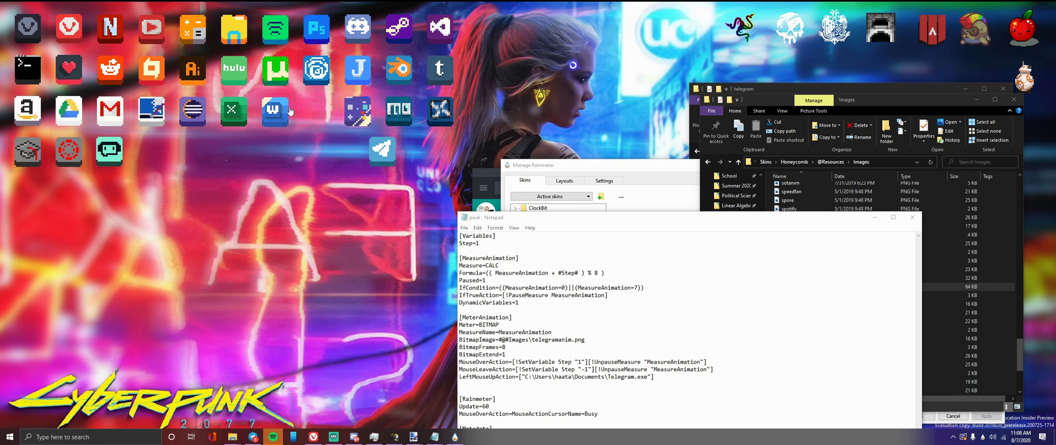
drag(378, 153, 274, 112)
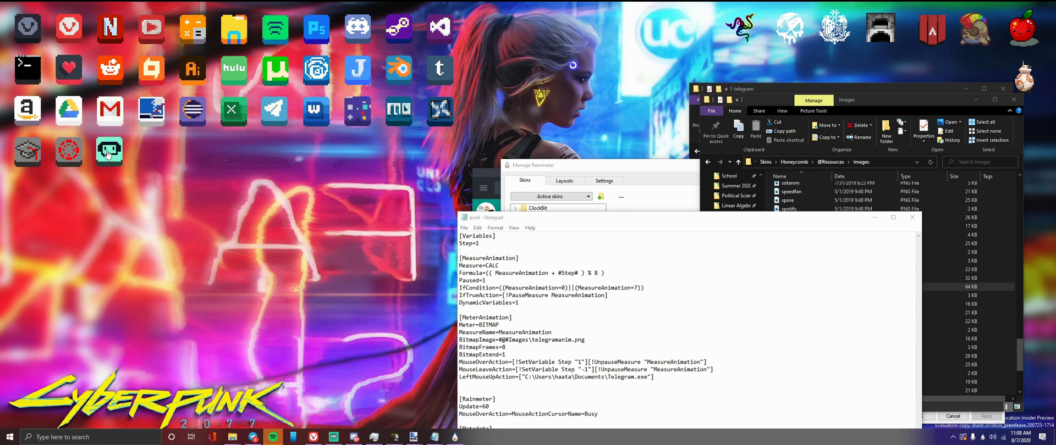
click(975, 98)
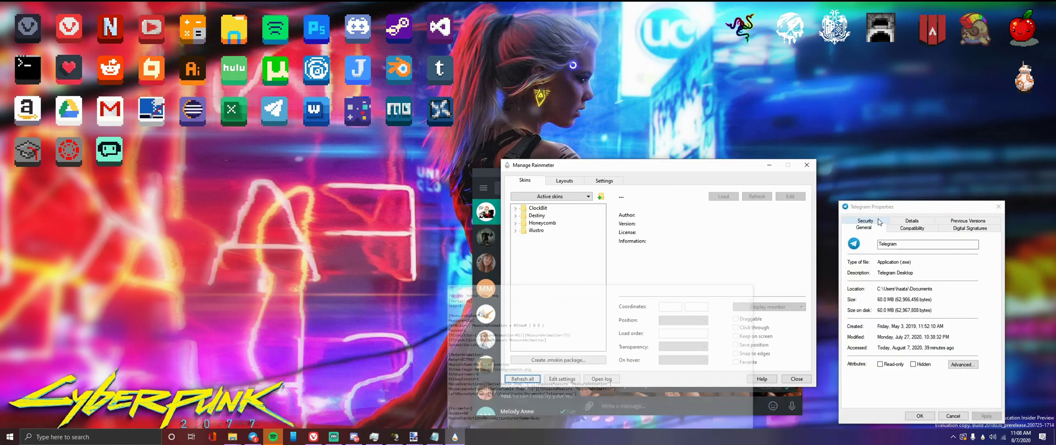
Close the Telegram Properties dialog and show Streamlabs OBS's scene collection list, including Screen Rec
click(1001, 206)
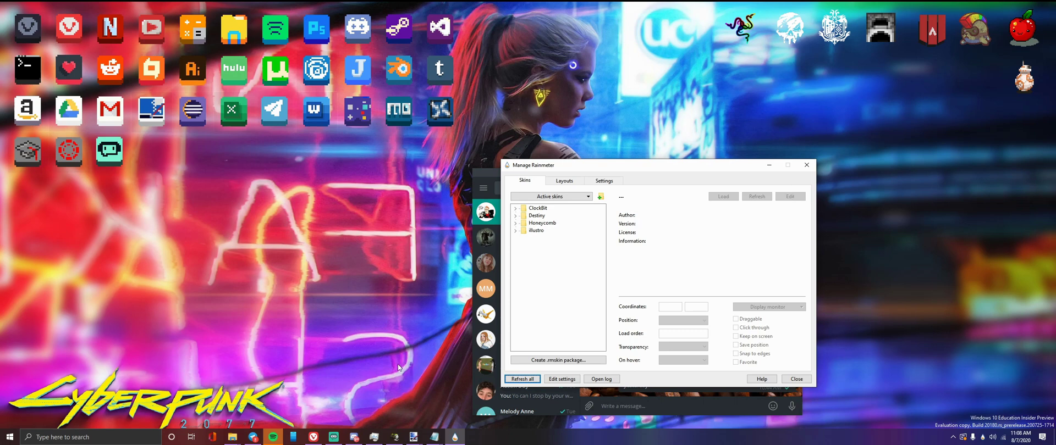
click(333, 437)
click(57, 317)
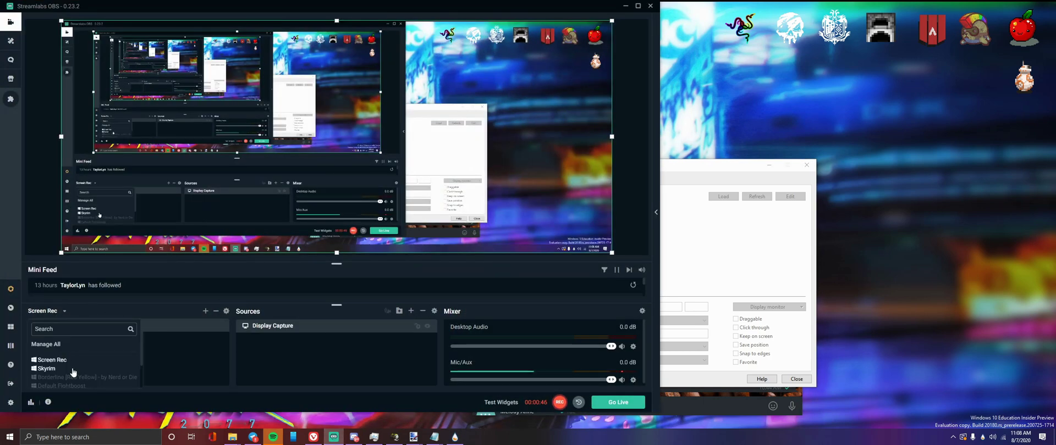